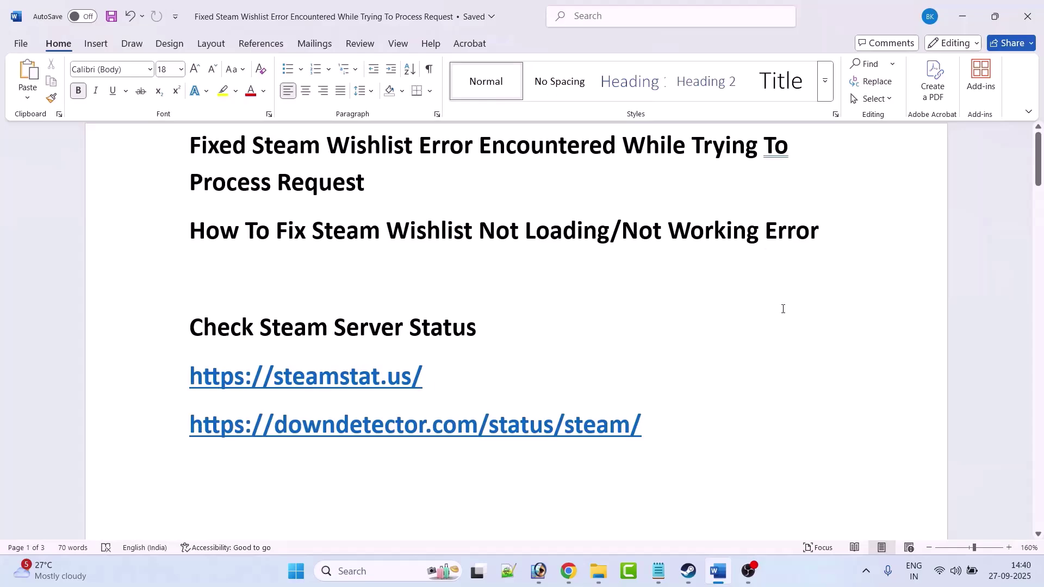
Step: Bring Steam's wishlist page, showing the request-processing error, to the front
left_click(688, 571)
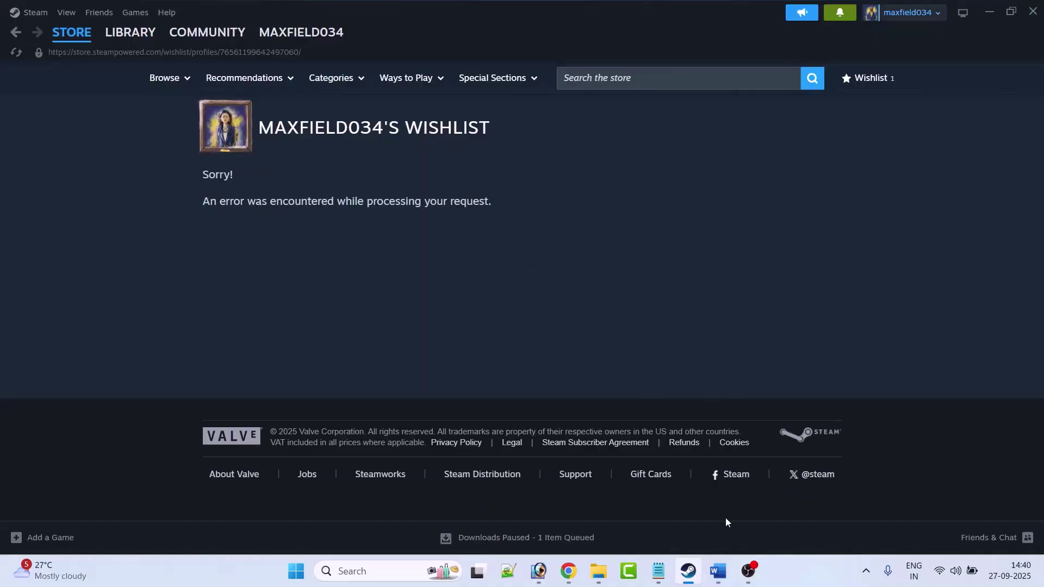
Step: Return to the Word document at its 'Check Steam Server Status' section
left_click(717, 571)
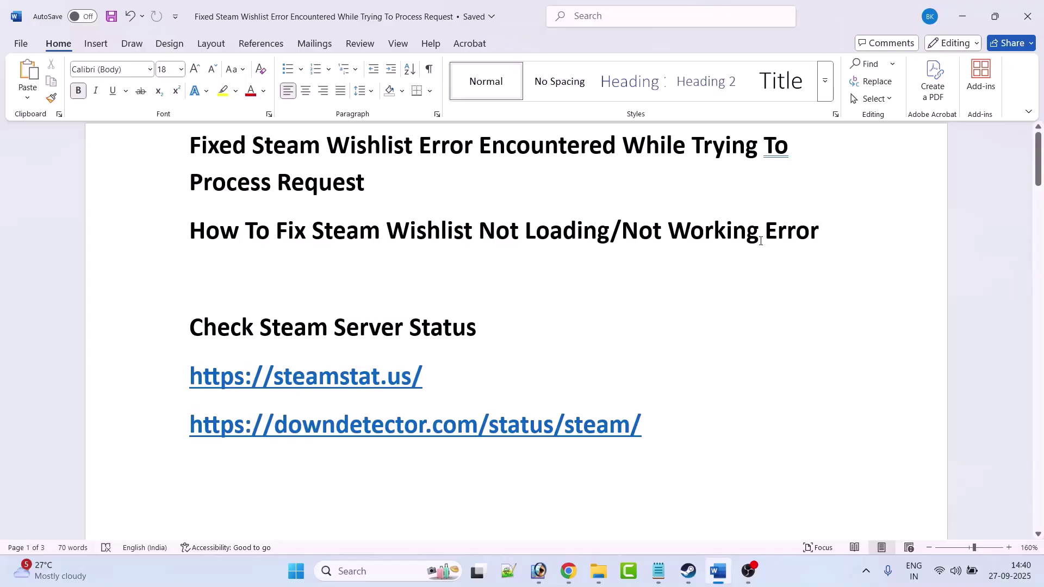
Step: Highlight the Check Steam Server Status heading and the steamstat.us and downdetector links in turn
left_click_drag(188, 322, 490, 329)
left_click(468, 375)
left_click_drag(468, 375, 189, 361)
left_click(657, 423)
left_click_drag(657, 423, 189, 423)
left_click(680, 426)
Step: Scroll to the 'Fix 1. Clear Download Cache' heading, highlight it, then return to Steam
scroll(601, 341, "down", 3)
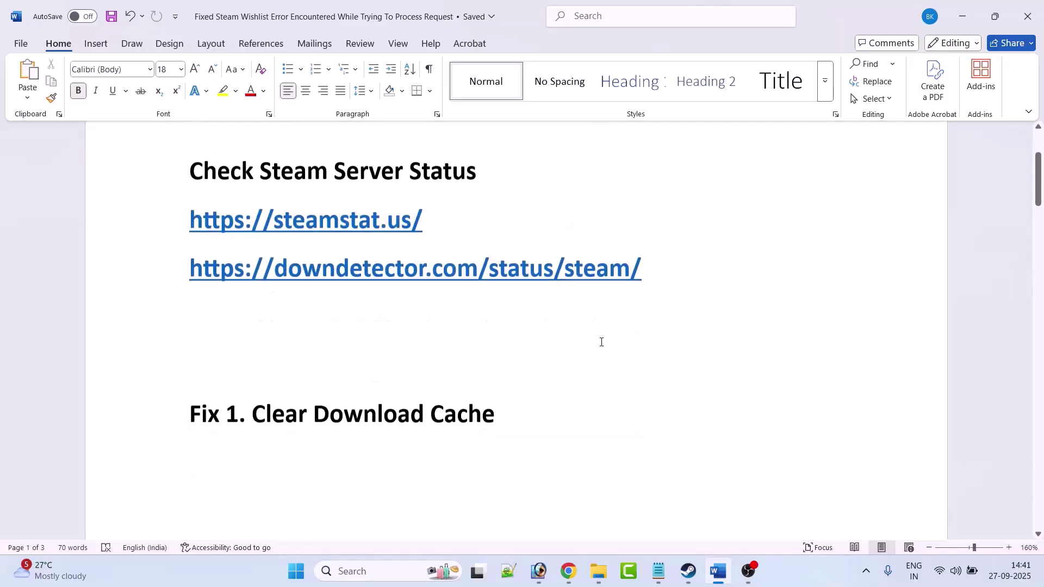
left_click_drag(495, 414, 254, 415)
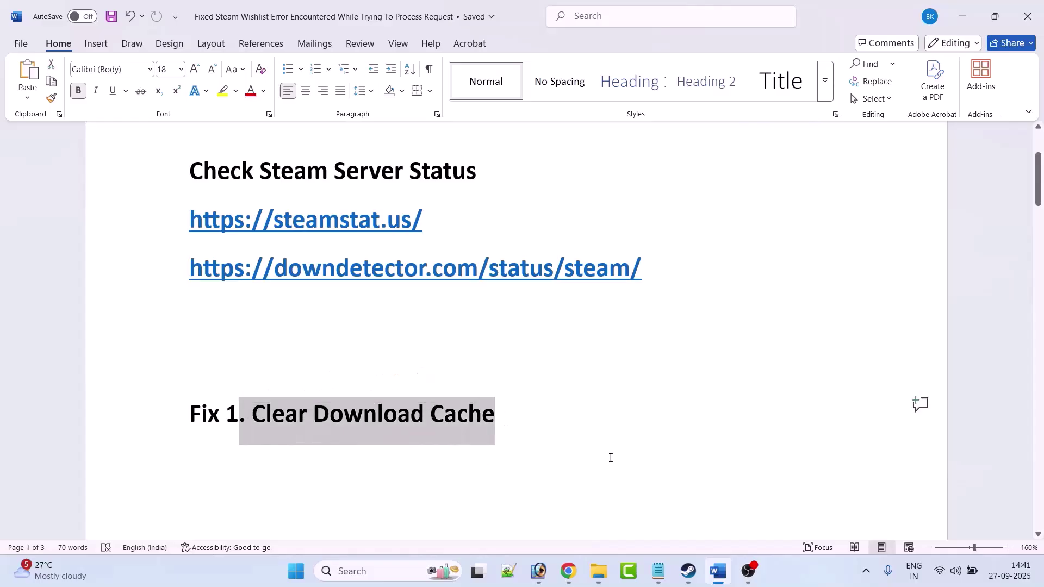
left_click(659, 443)
left_click(688, 571)
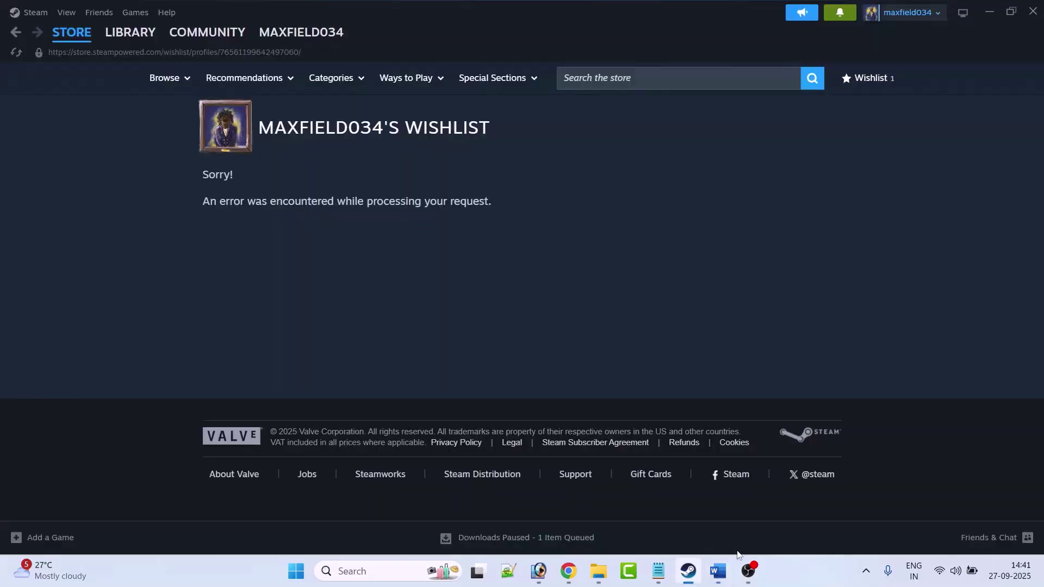
Step: Clear the download cache in Steam Settings > Downloads and confirm the restart
left_click(34, 12)
left_click(57, 154)
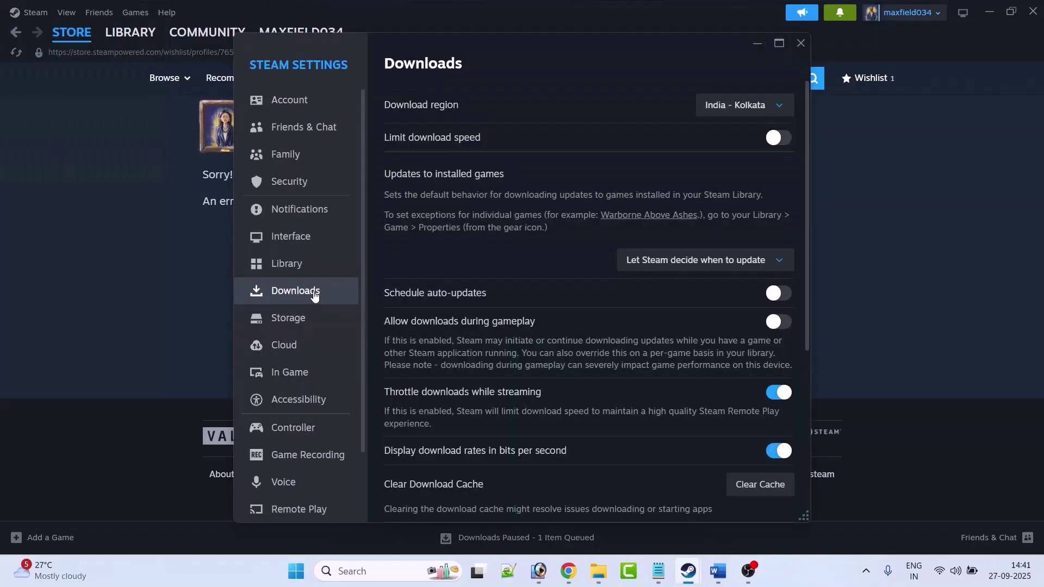
scroll(439, 350, "down", 3)
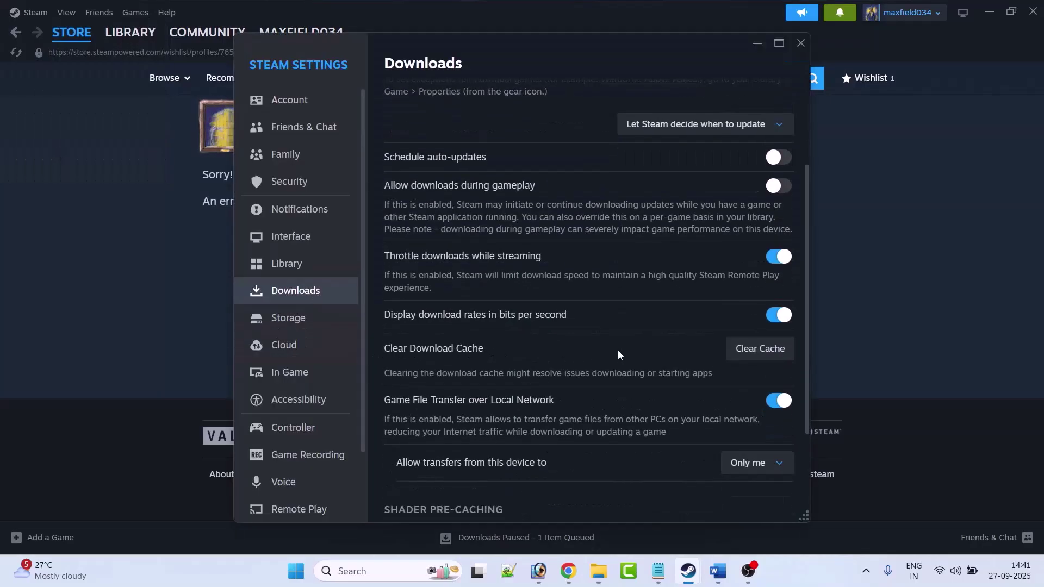
left_click(760, 358)
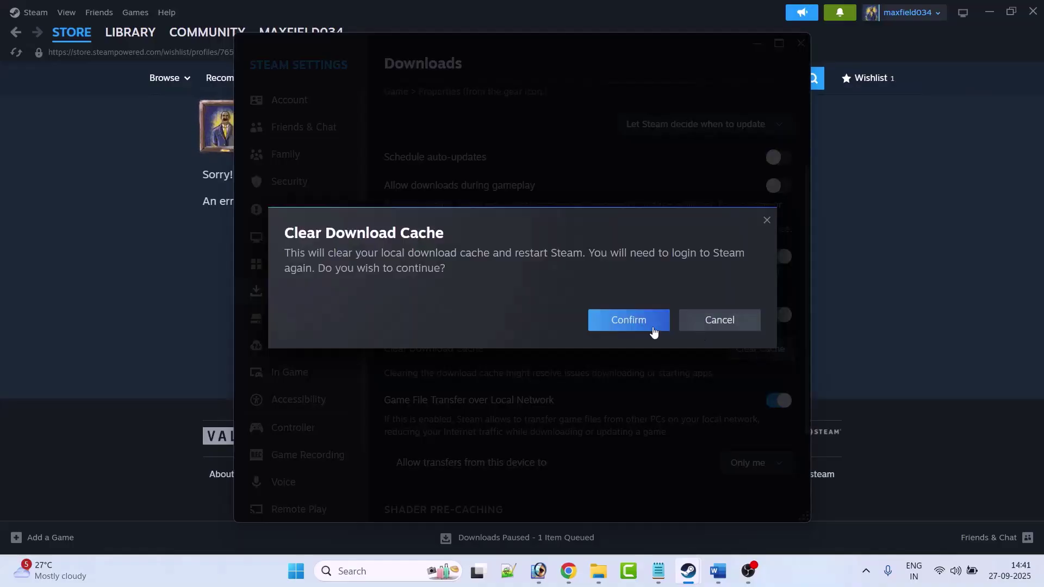
left_click(639, 321)
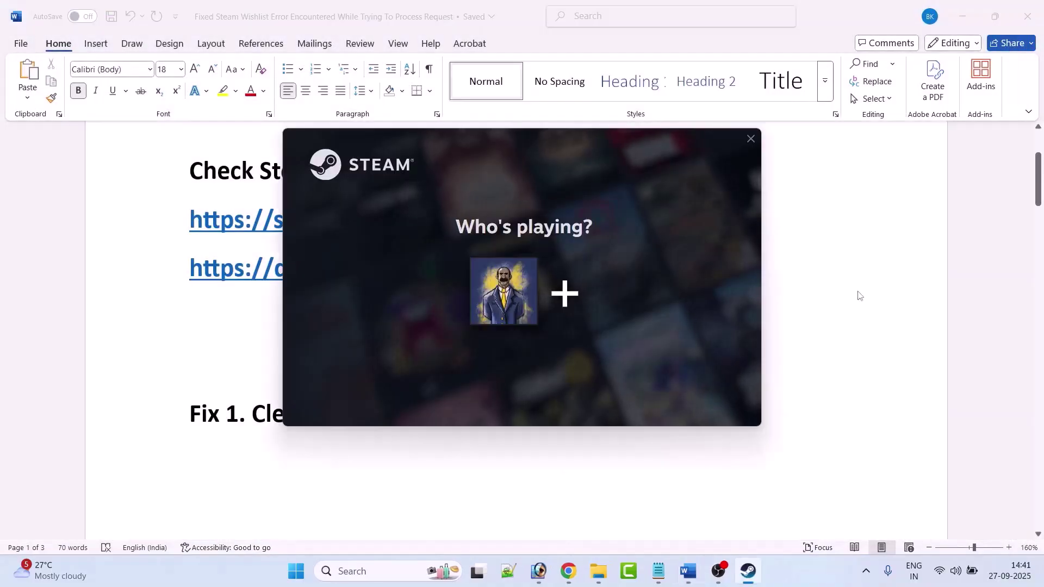
Step: Sign in with the saved account, review Word's Fix 2 Big Picture heading, then open the Steam Store
left_click(500, 291)
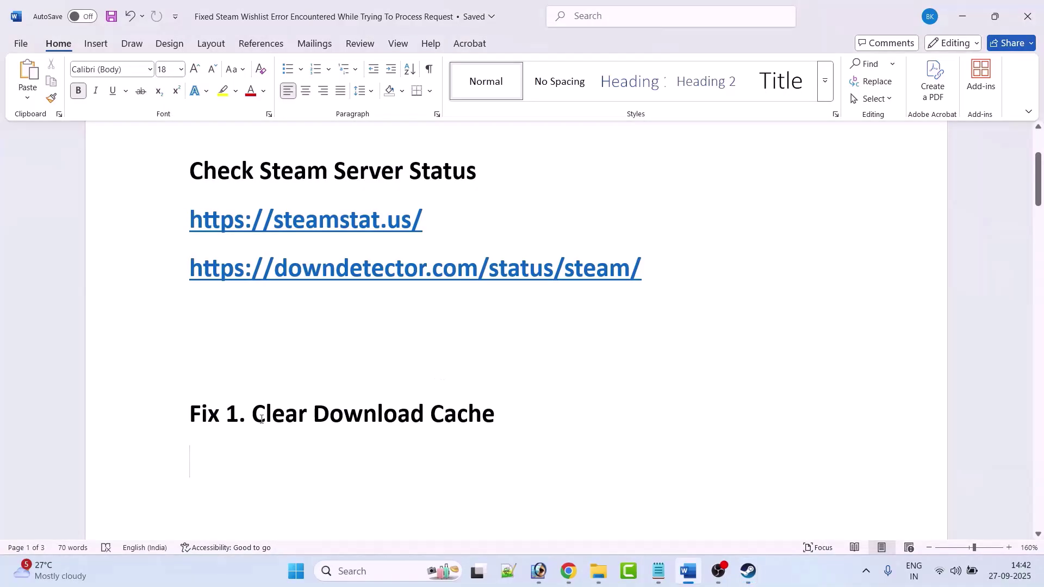
left_click_drag(262, 420, 494, 418)
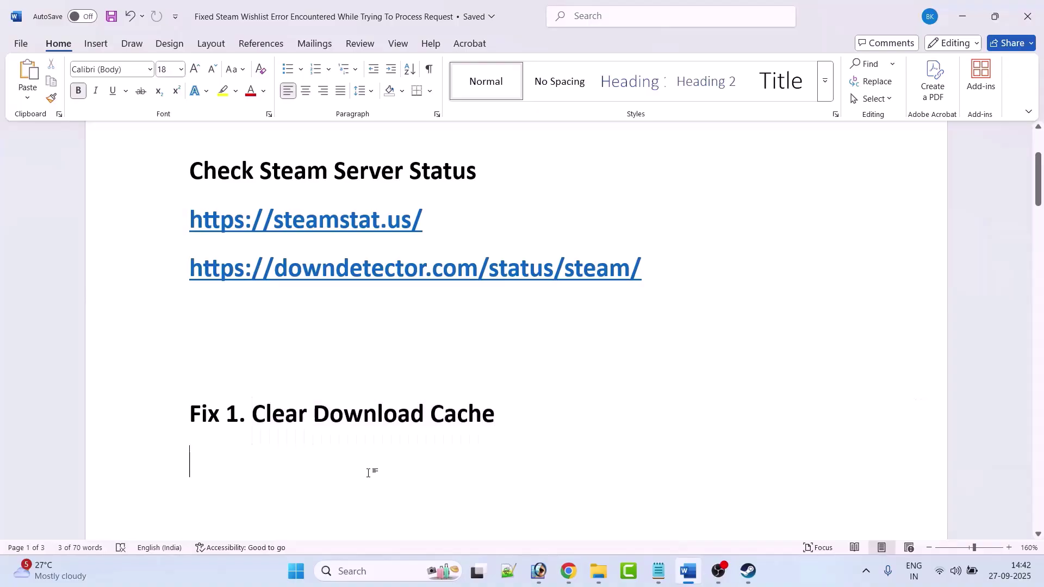
scroll(452, 438, "down", 3)
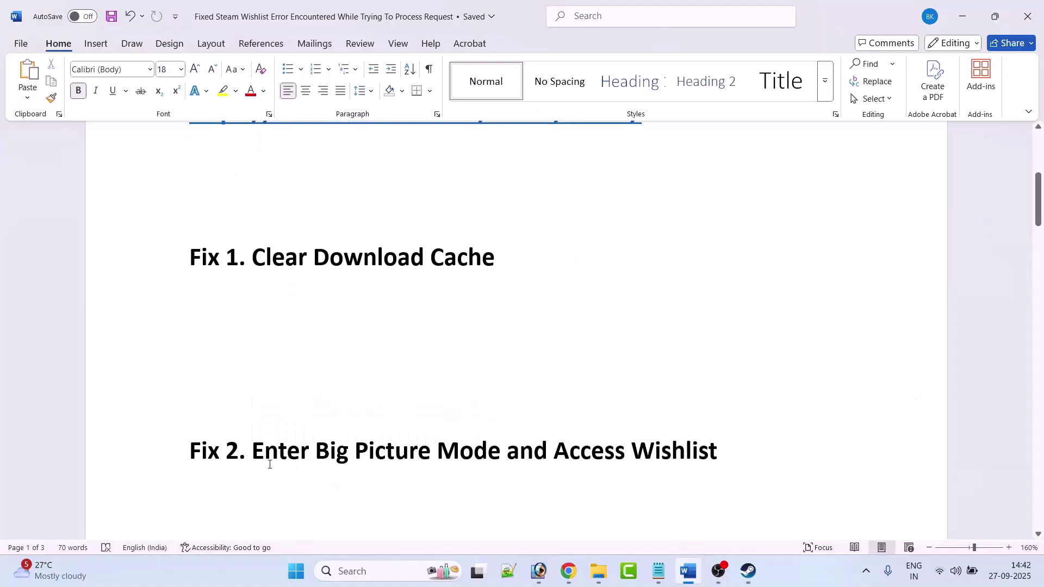
left_click_drag(282, 456, 770, 450)
left_click(752, 467)
left_click(748, 570)
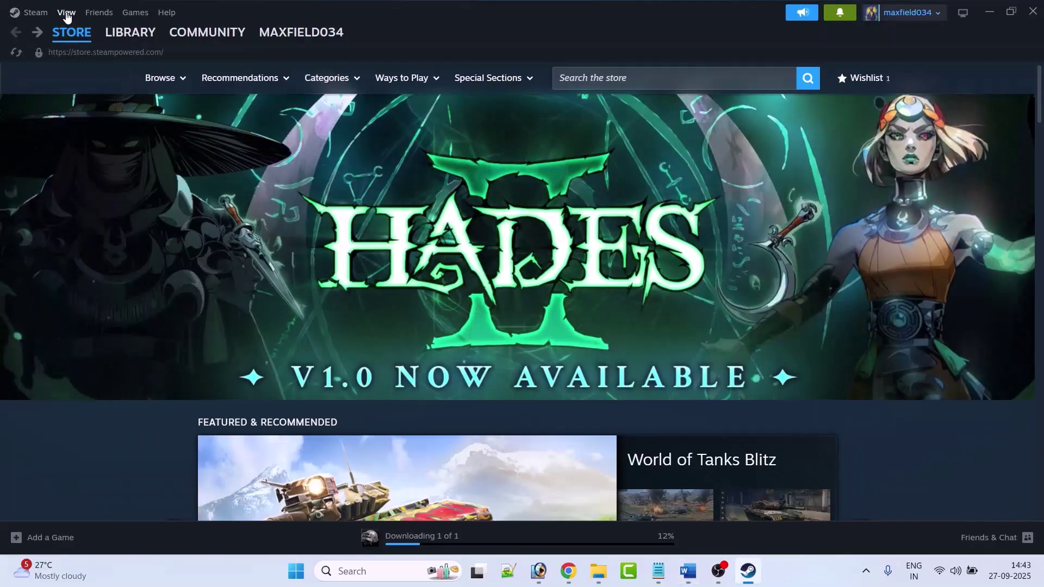
Step: Switch Steam to Big Picture Mode and open Store > Wishlist, which still shows the error
left_click(66, 14)
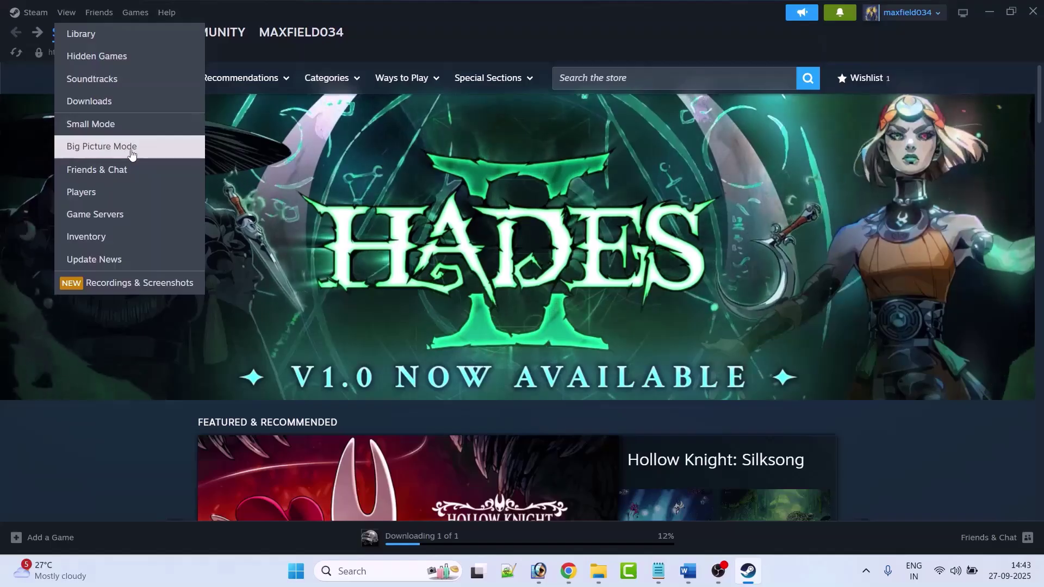
left_click(131, 155)
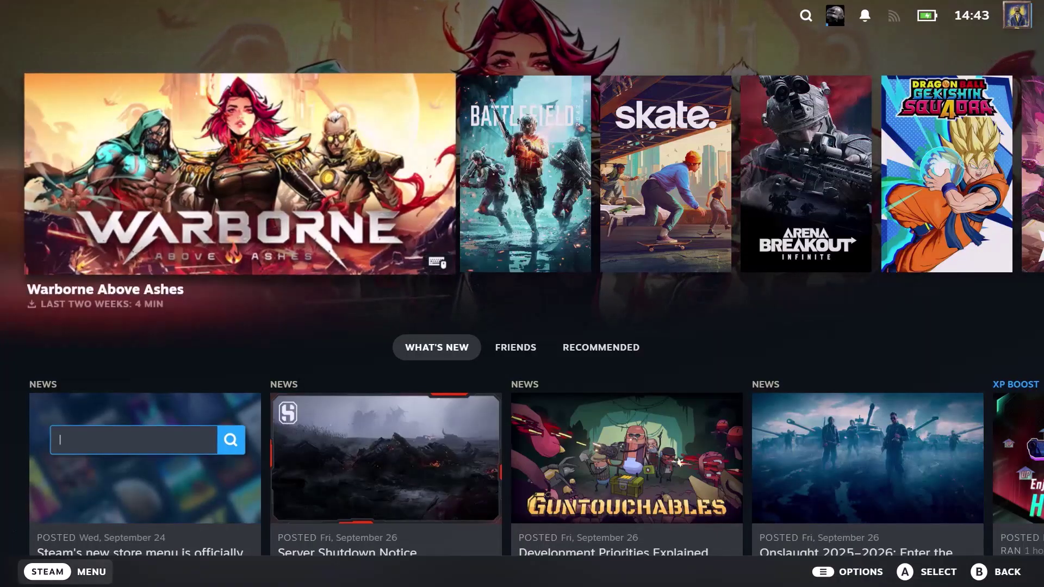
left_click(43, 572)
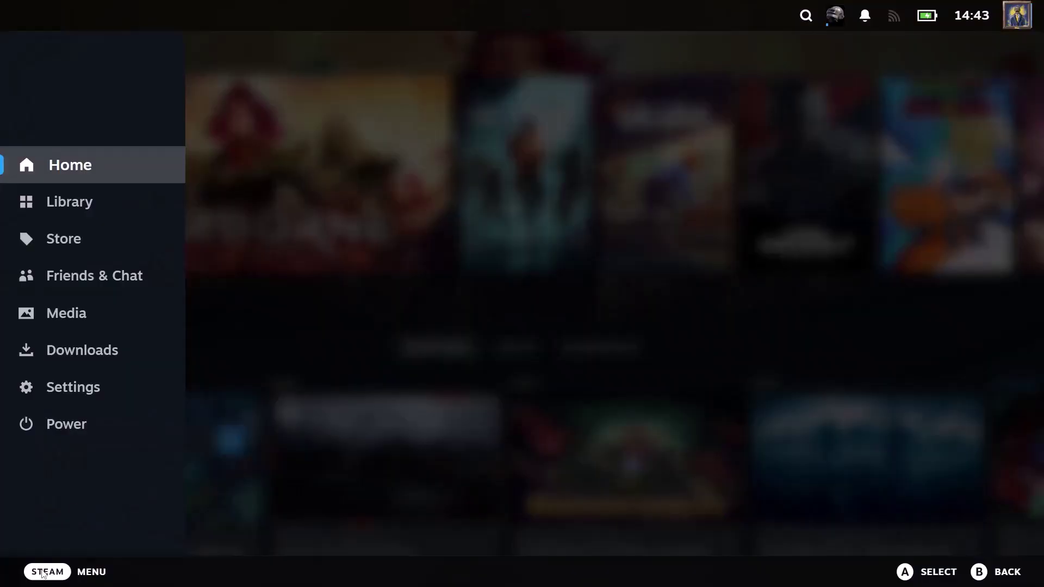
left_click(80, 242)
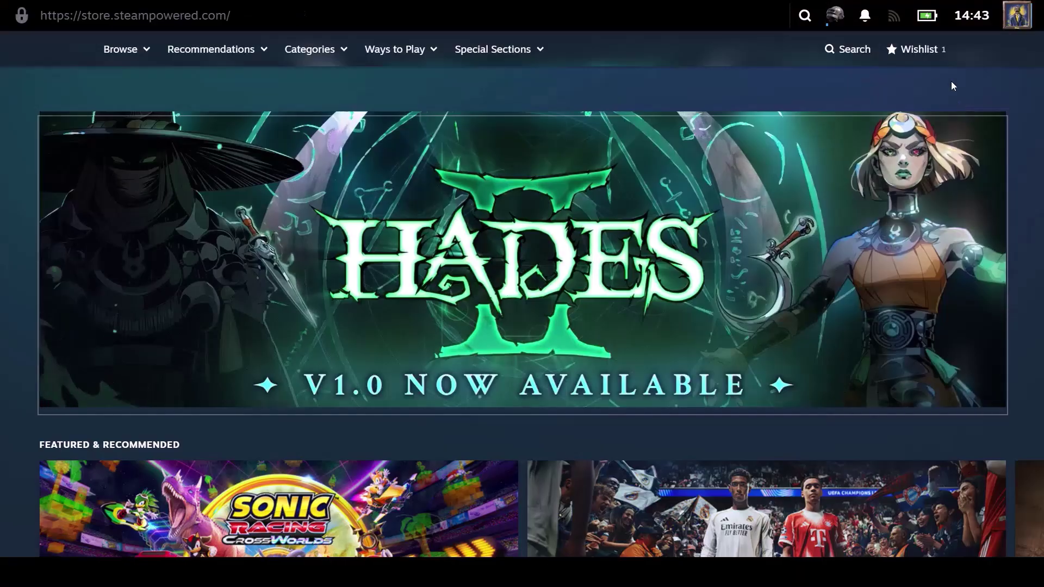
left_click(924, 52)
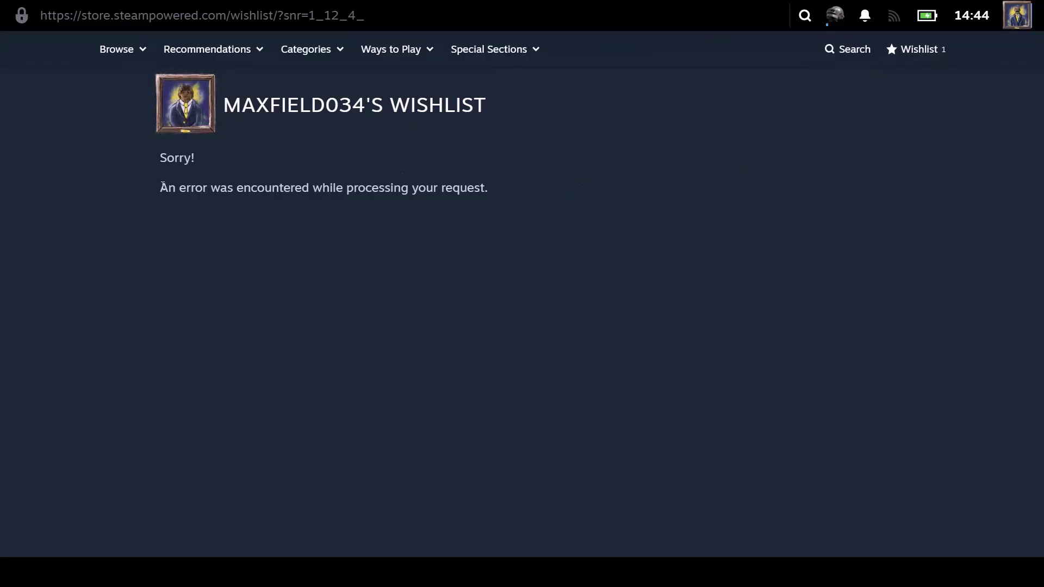
Step: Exit Big Picture Mode through the Power menu back to the desktop client
left_click_drag(160, 187, 490, 204)
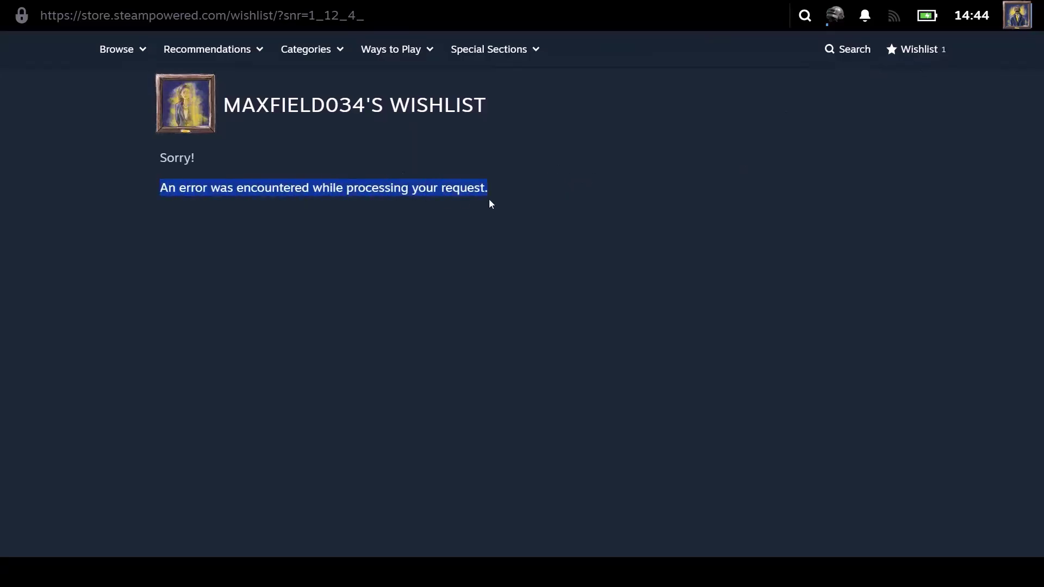
left_click(584, 200)
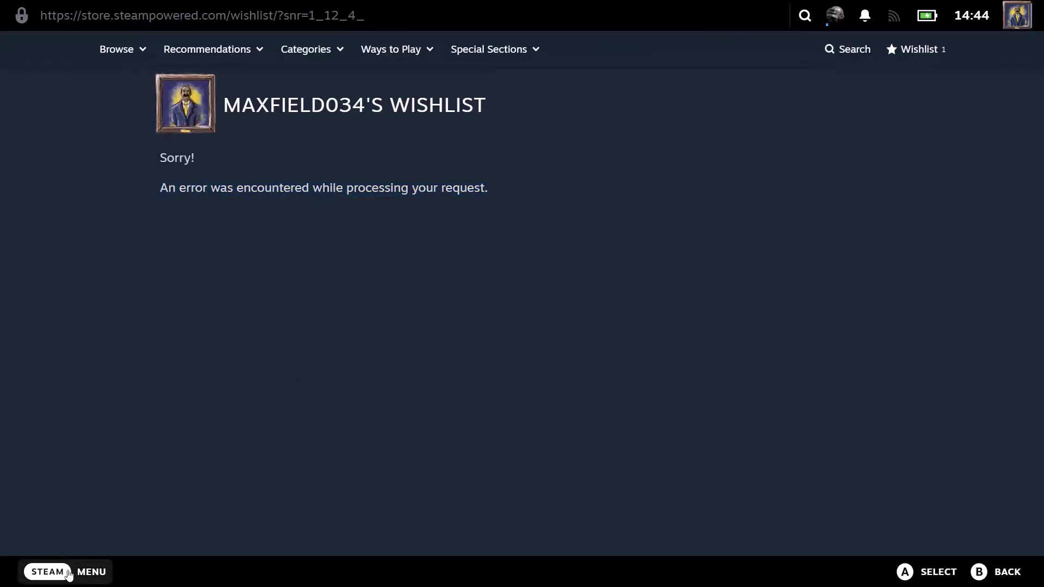
left_click(49, 569)
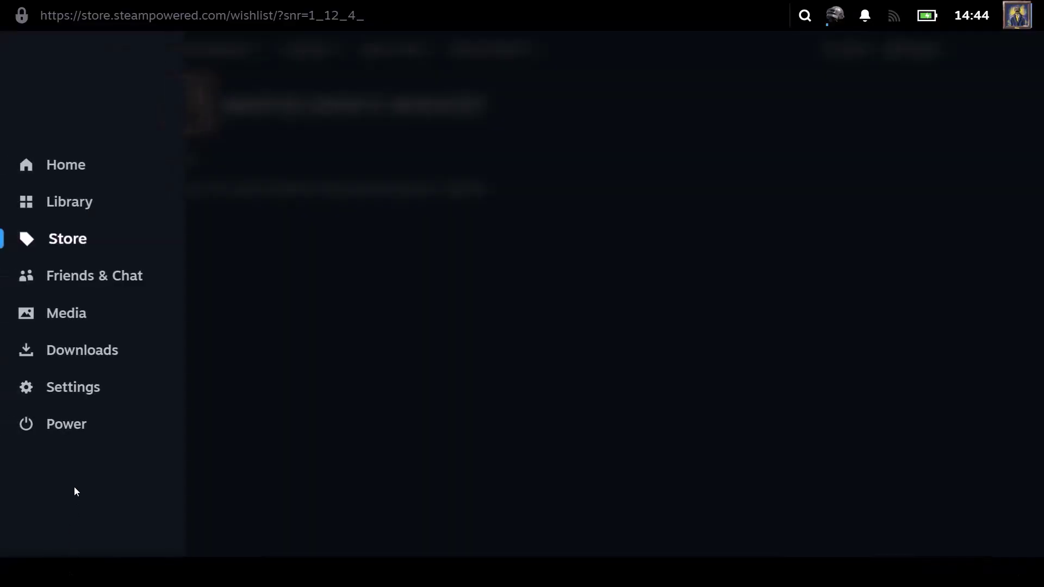
left_click(68, 429)
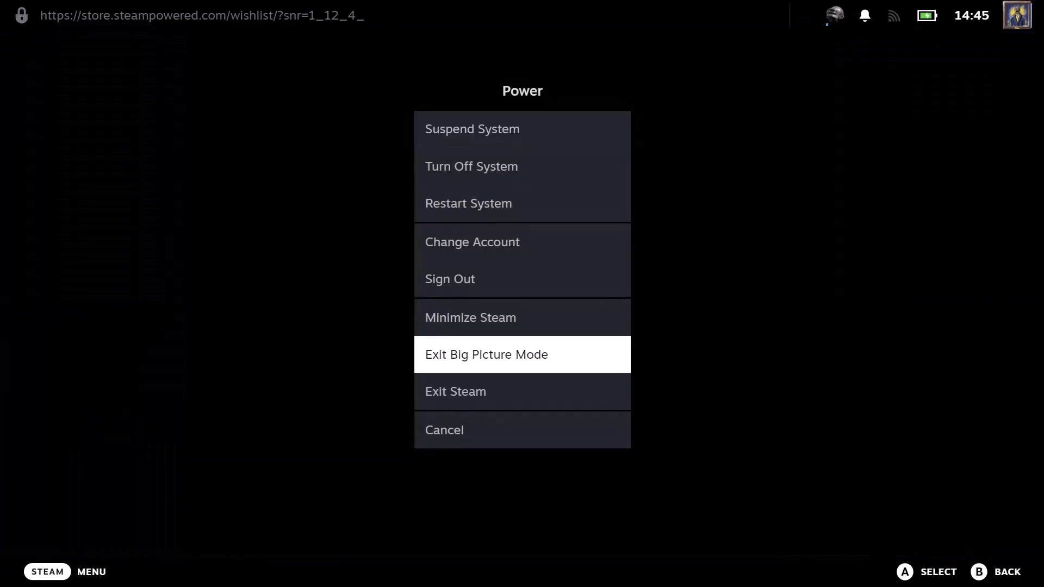
key("Return")
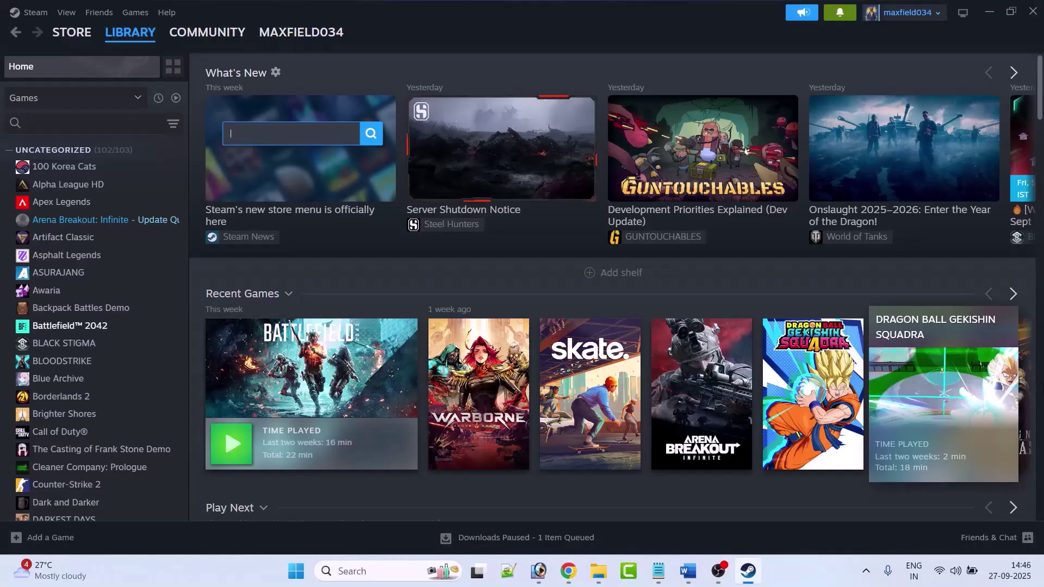
Step: Review the Fix 3 heading in Word, then return to the Steam Library
key("alt+Tab")
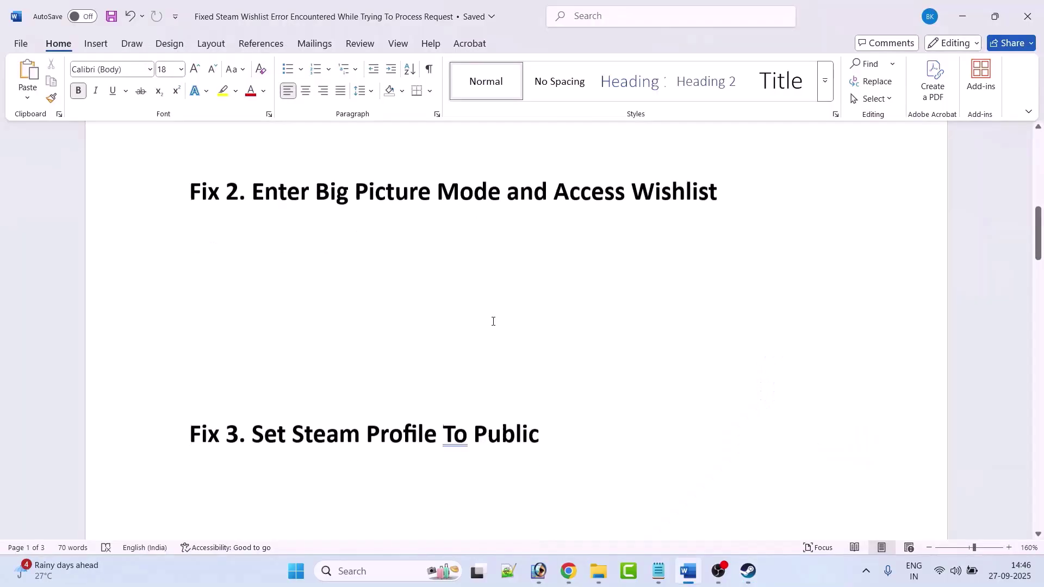
scroll(450, 366, "down", 1)
left_click_drag(251, 381, 539, 383)
left_click(686, 507)
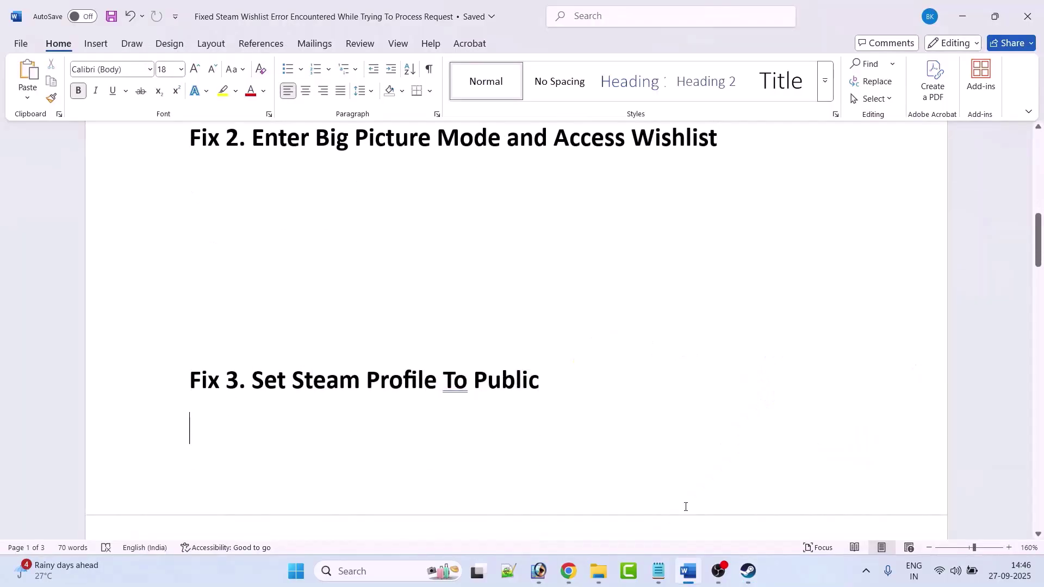
left_click(748, 571)
Step: Go from the account menu to the profile's Edit Profile > Privacy Settings page
left_click(907, 18)
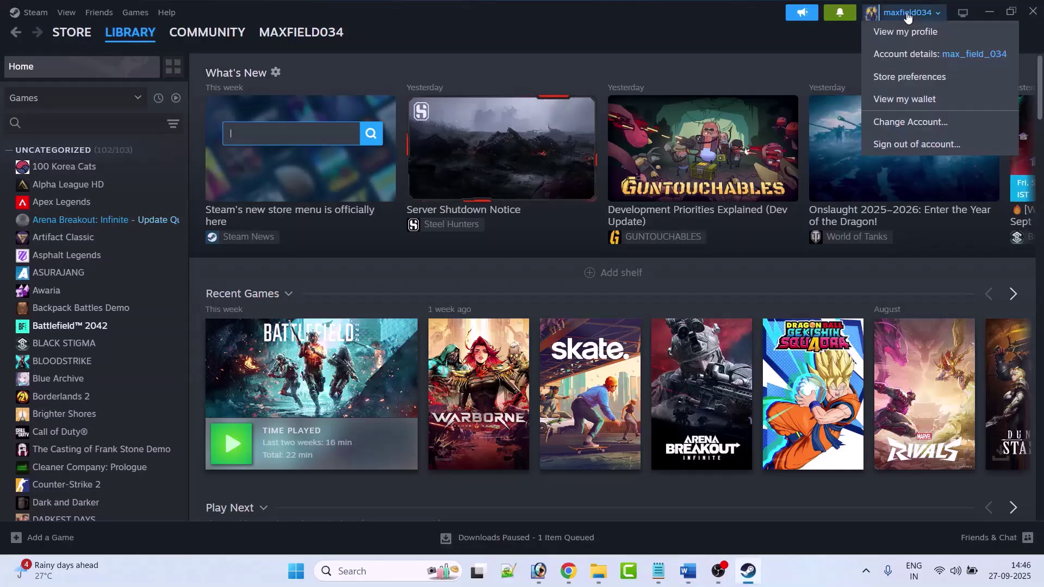
left_click(921, 32)
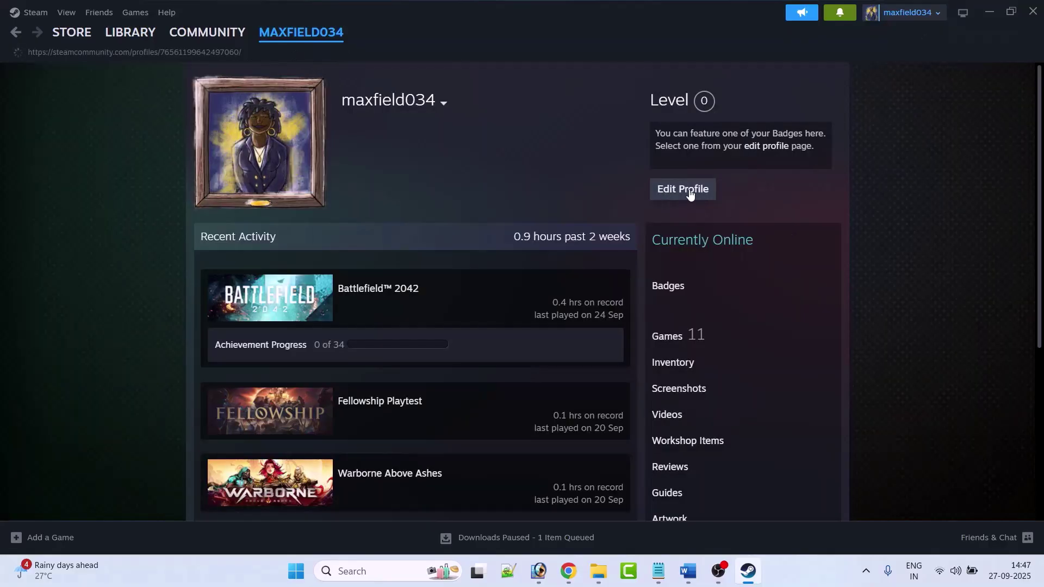
left_click(686, 190)
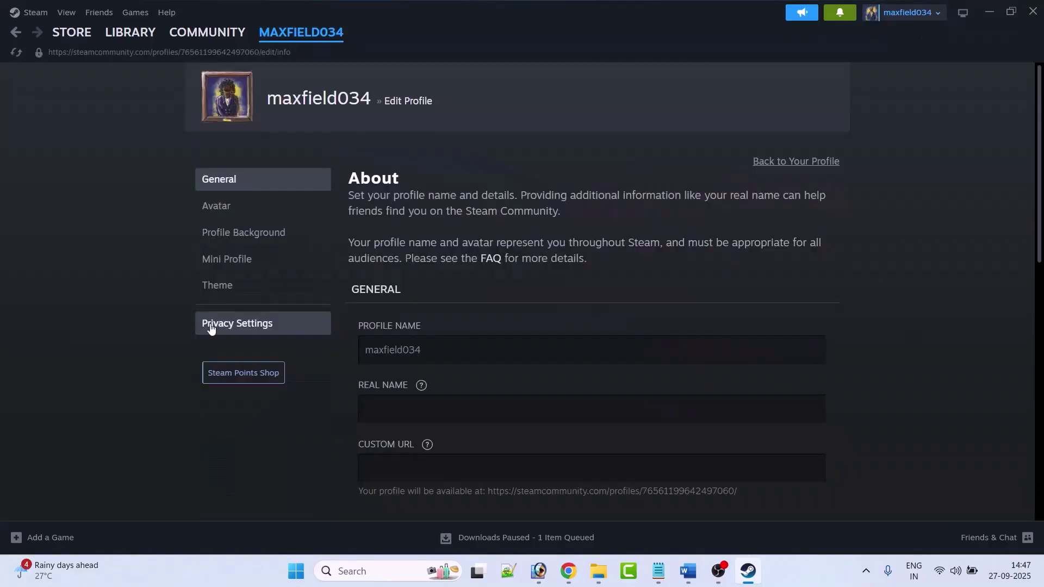
left_click(253, 326)
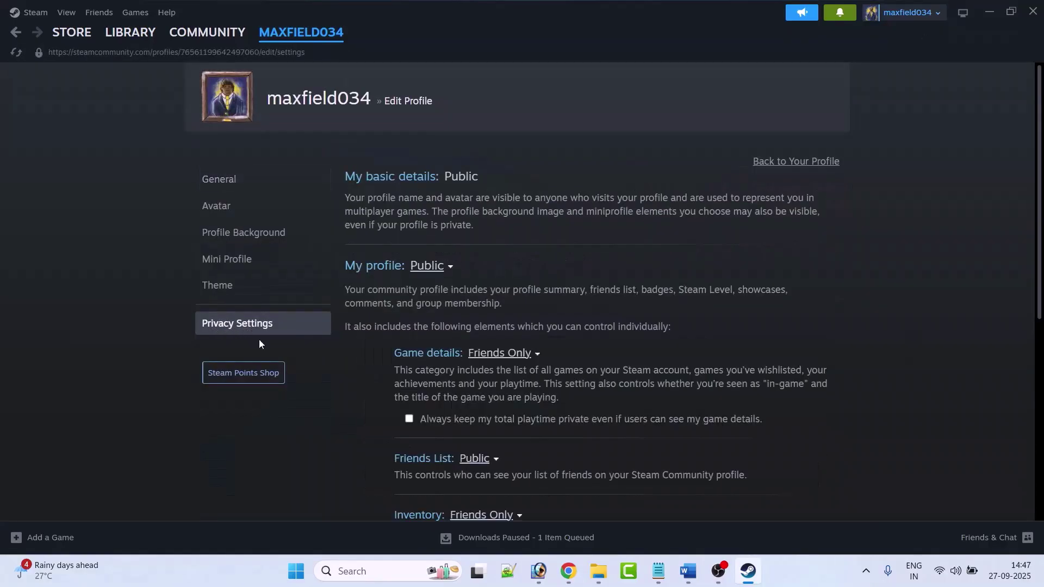
Step: Review the My profile privacy choices and keep it set to Public
left_click(426, 270)
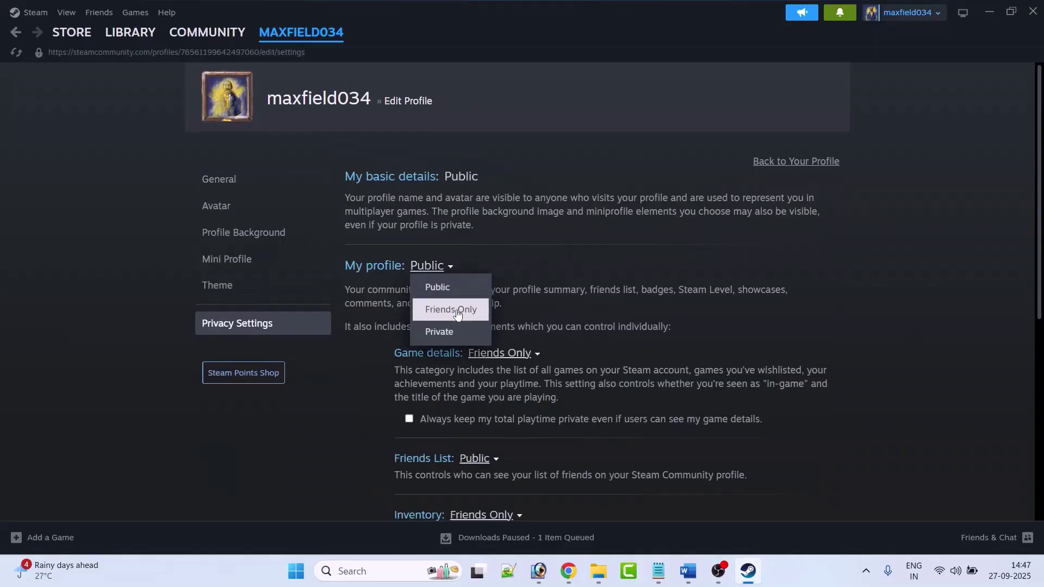
left_click(463, 290)
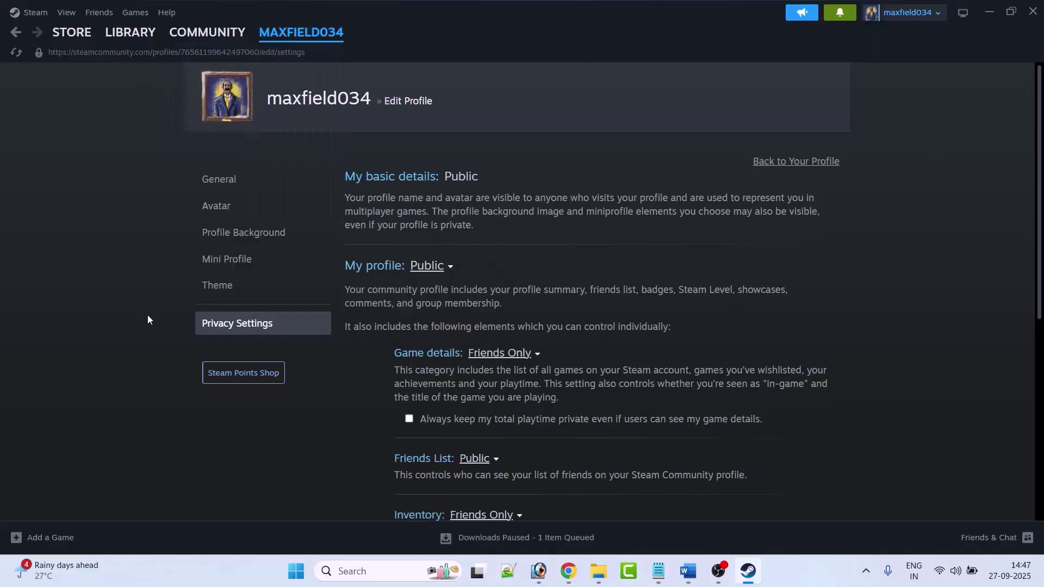
left_click(437, 267)
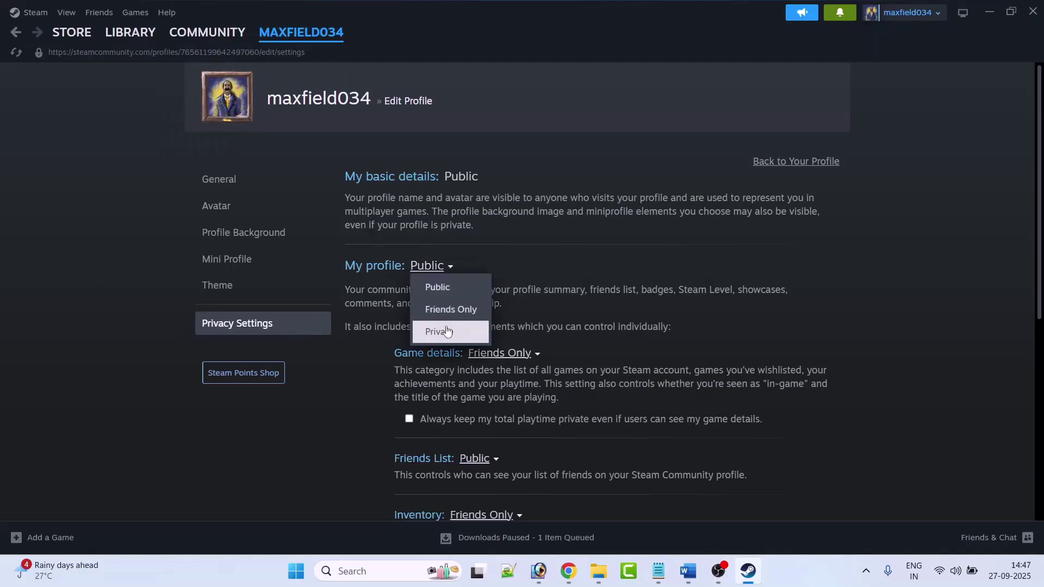
left_click(848, 294)
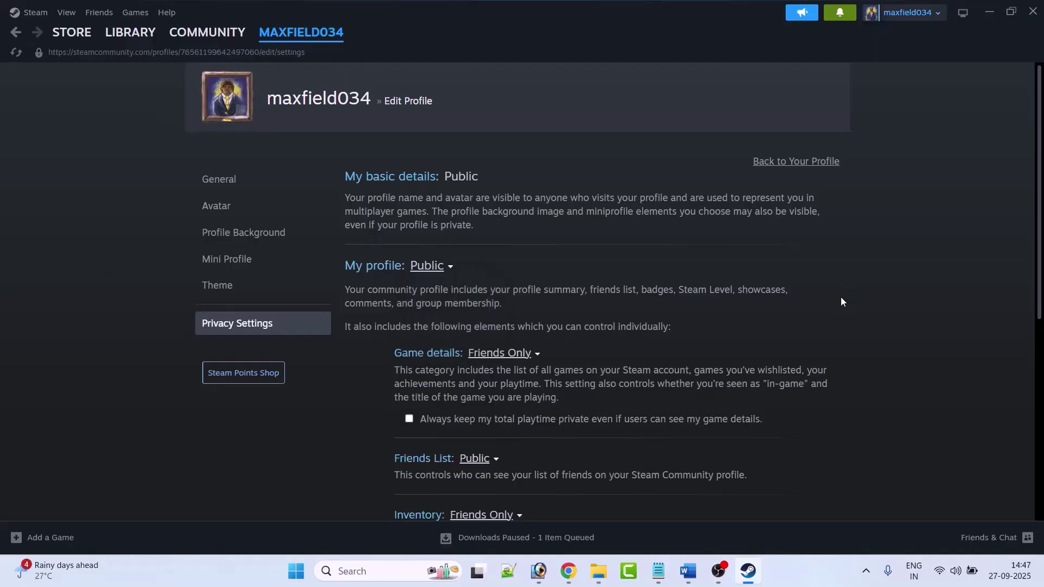
Step: Look ahead in the Word fixes document, then return to Steam's privacy settings
left_click(687, 571)
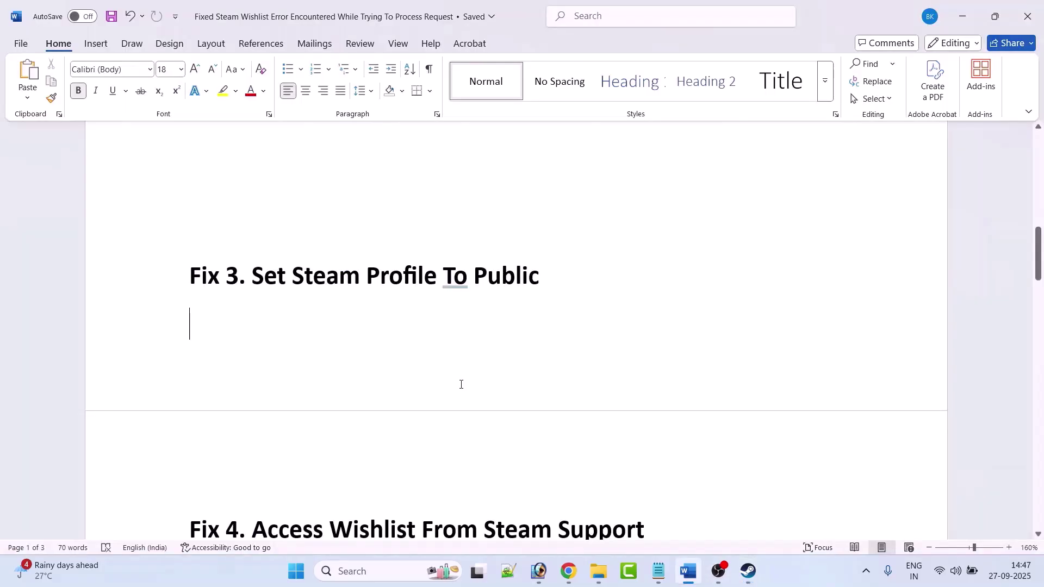
scroll(463, 389, "down", 3)
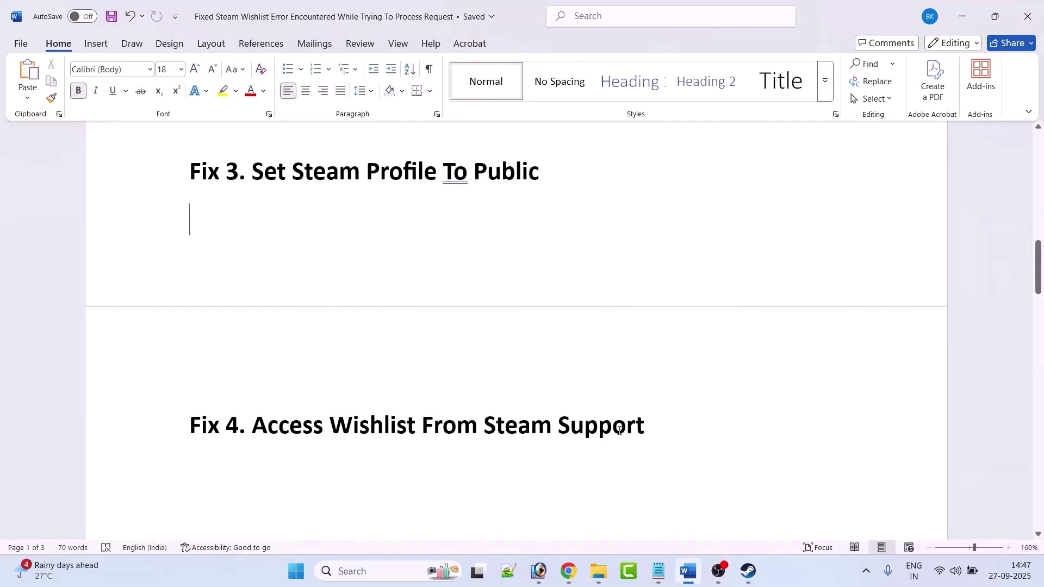
key("alt+Tab")
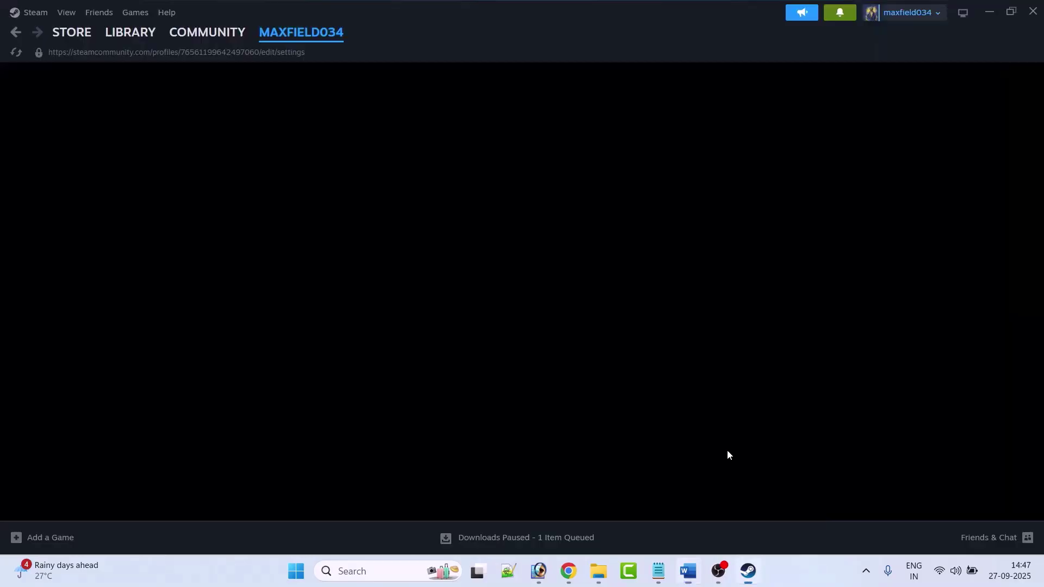
Step: Open Steam Support > My Account to the account data listing Store > Wishlist, then return to Word
left_click(162, 15)
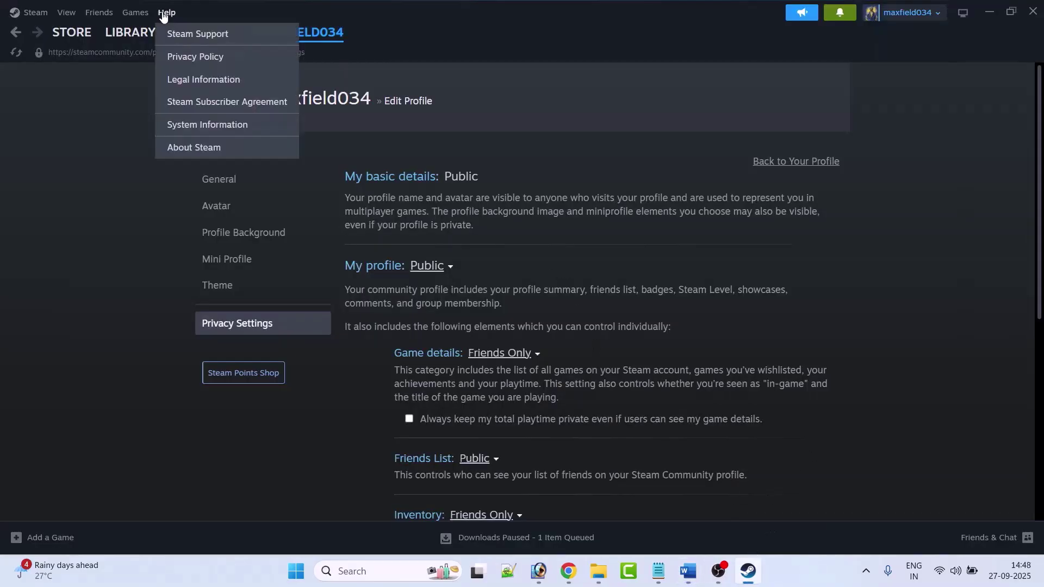
left_click(233, 37)
scroll(834, 299, "down", 10)
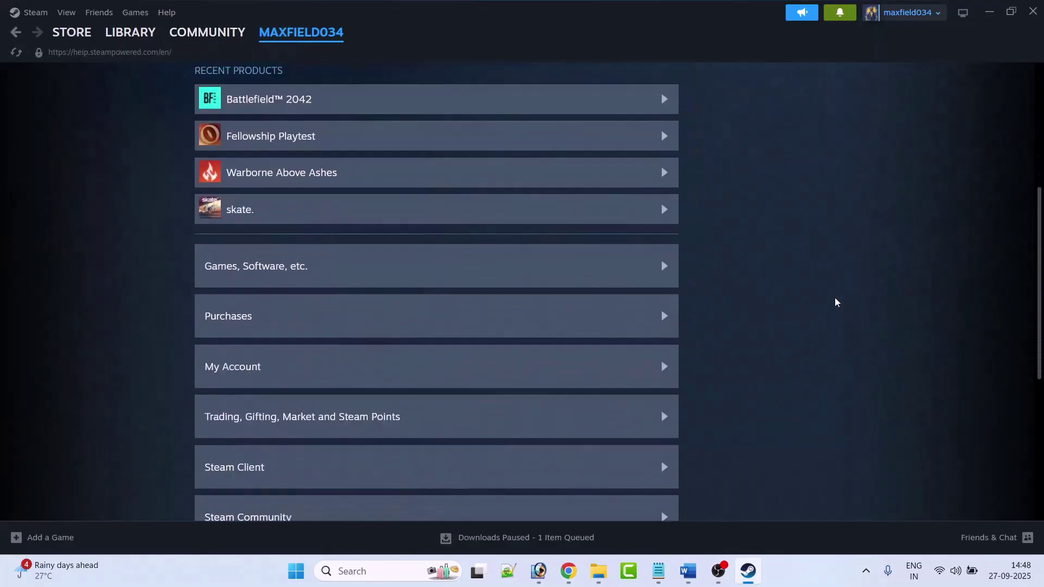
left_click(386, 333)
scroll(806, 307, "down", 5)
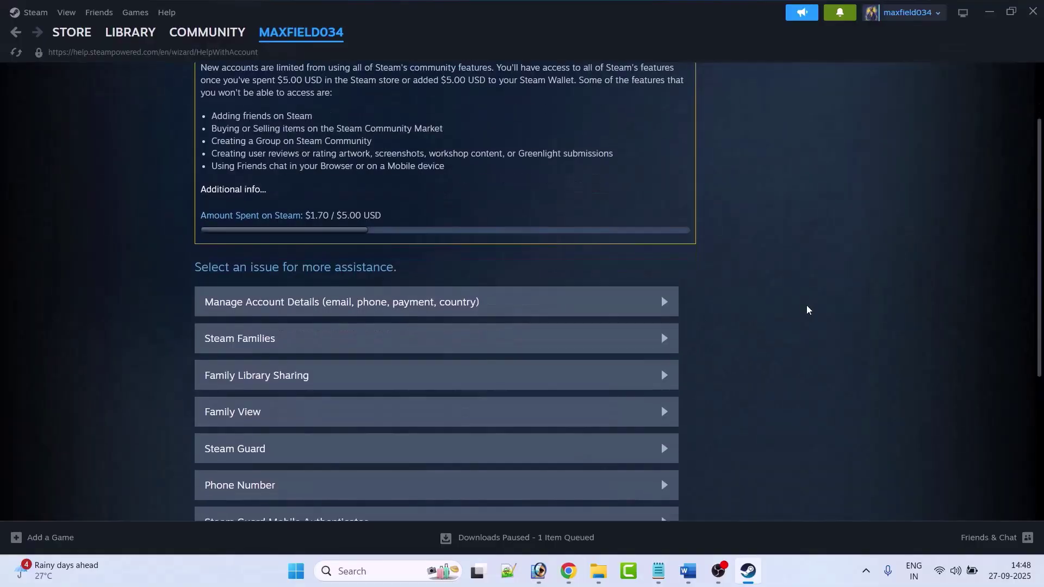
scroll(807, 310, "down", 1)
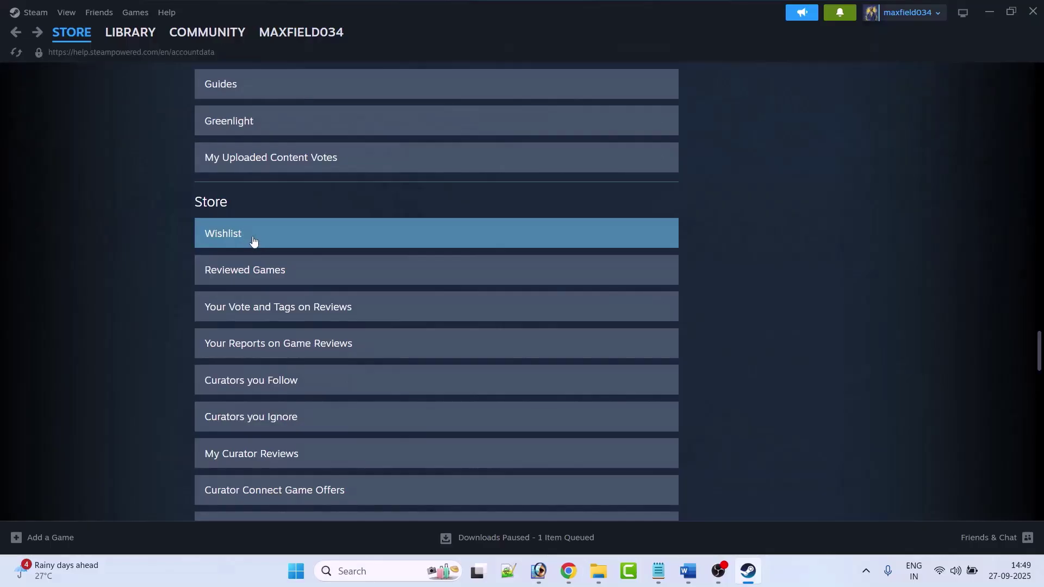
key("alt+Tab")
left_click(461, 316, "shift")
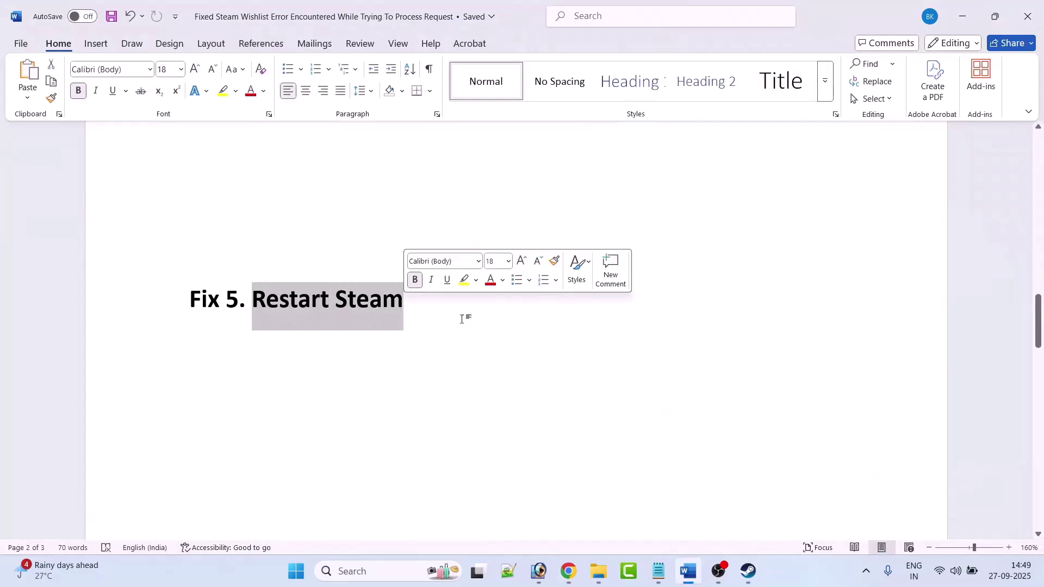
key("Right")
left_click(748, 571)
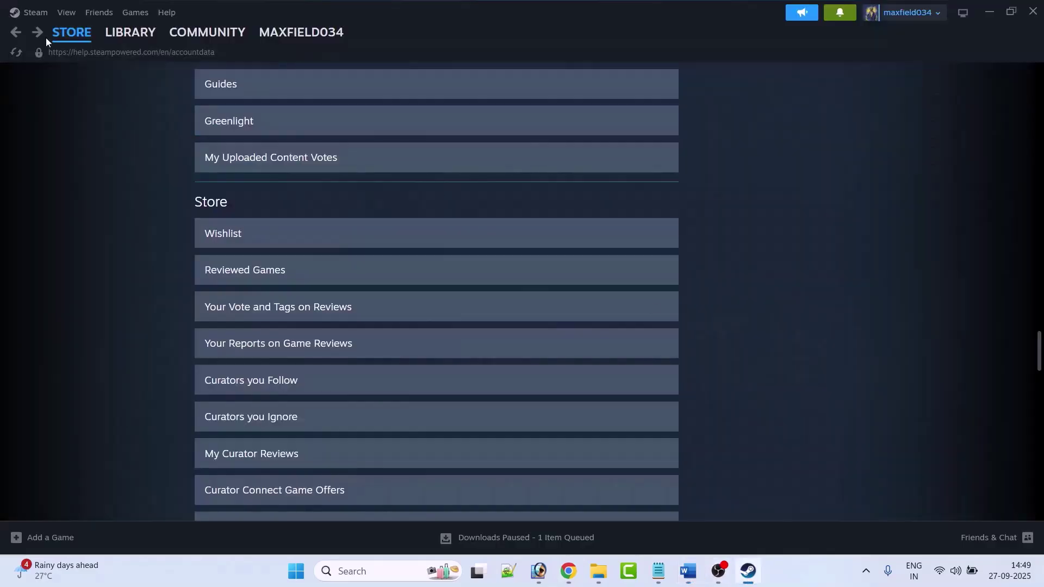
left_click(34, 12)
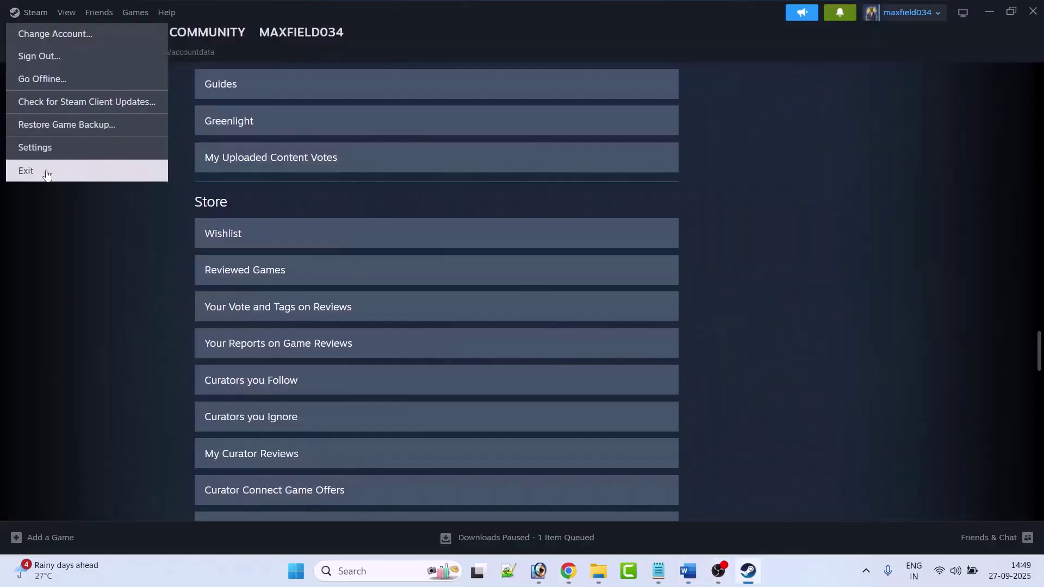
left_click(820, 282)
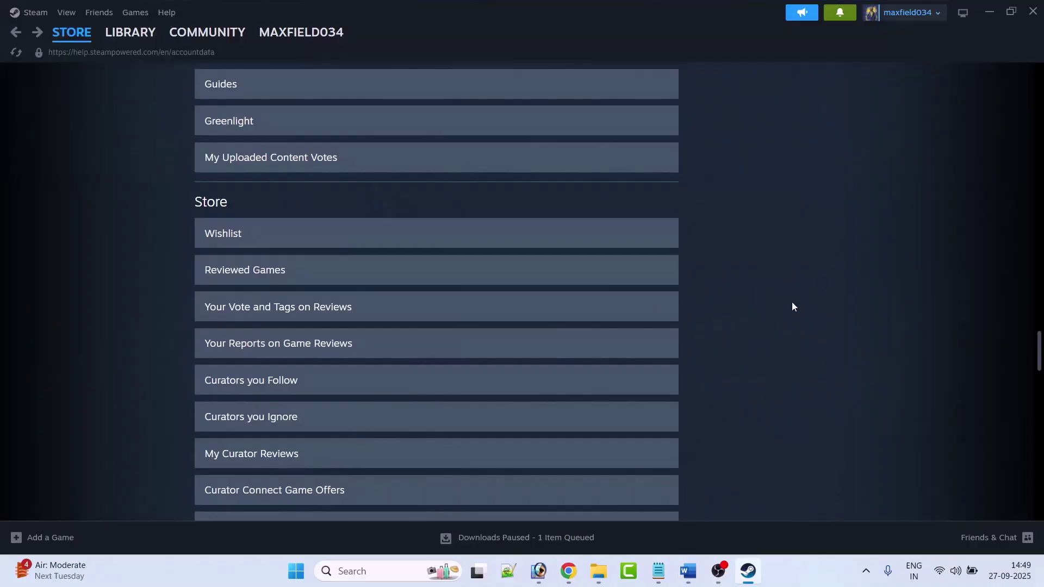
key("alt+Tab")
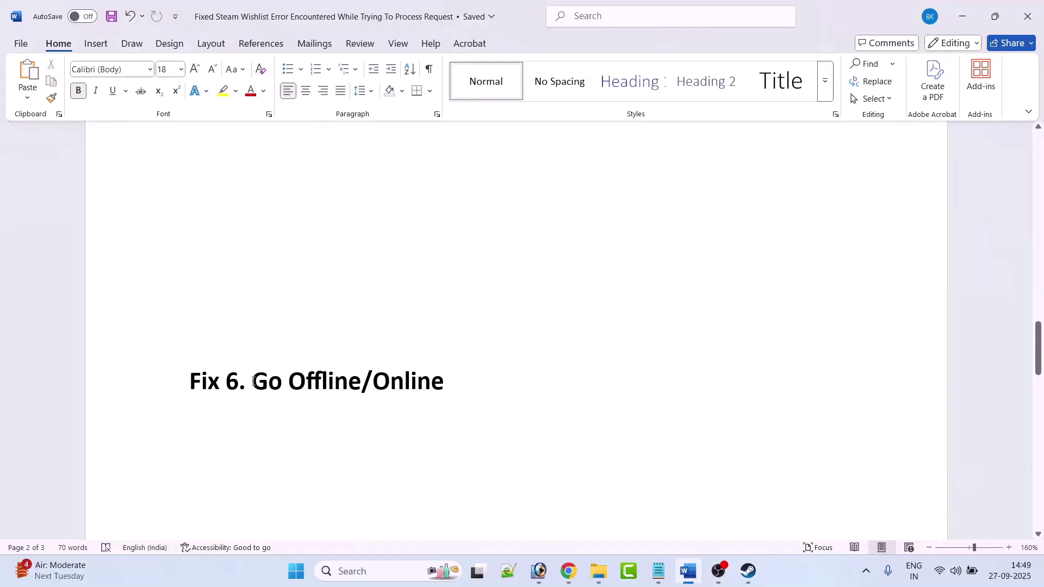
Step: Highlight the Go Offline/Online heading in Word, then return to Steam
left_click_drag(254, 381, 427, 382)
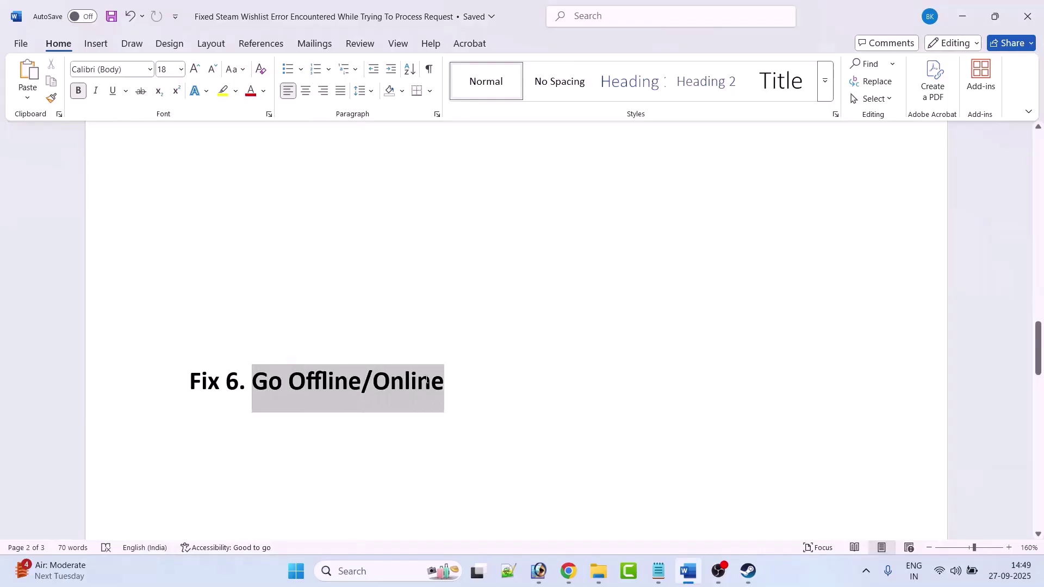
left_click(600, 412)
left_click(753, 580)
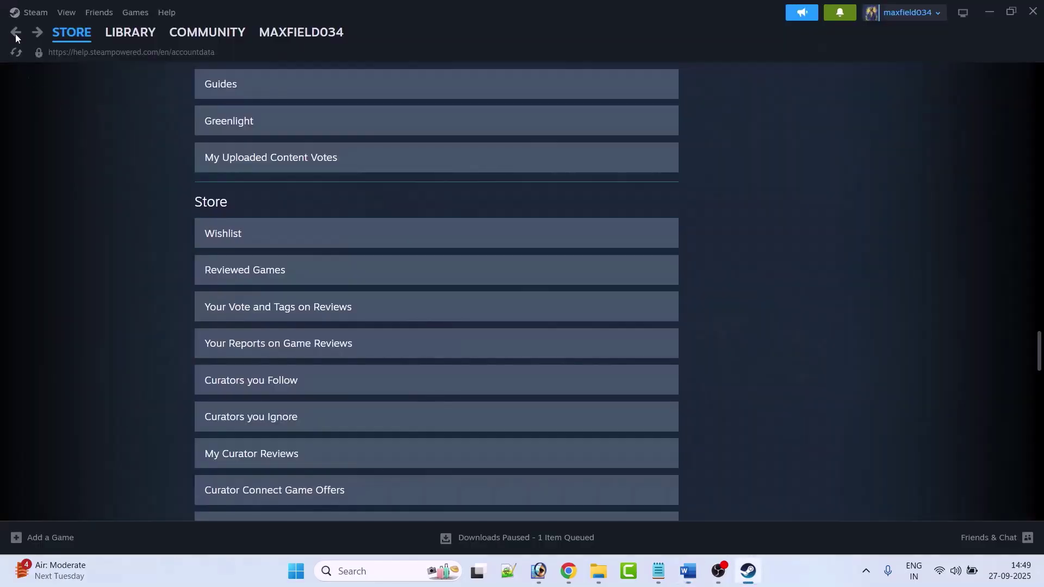
Step: Put Steam into Offline Mode, confirm Go Online is offered, open the Library, then return to Word
left_click(34, 12)
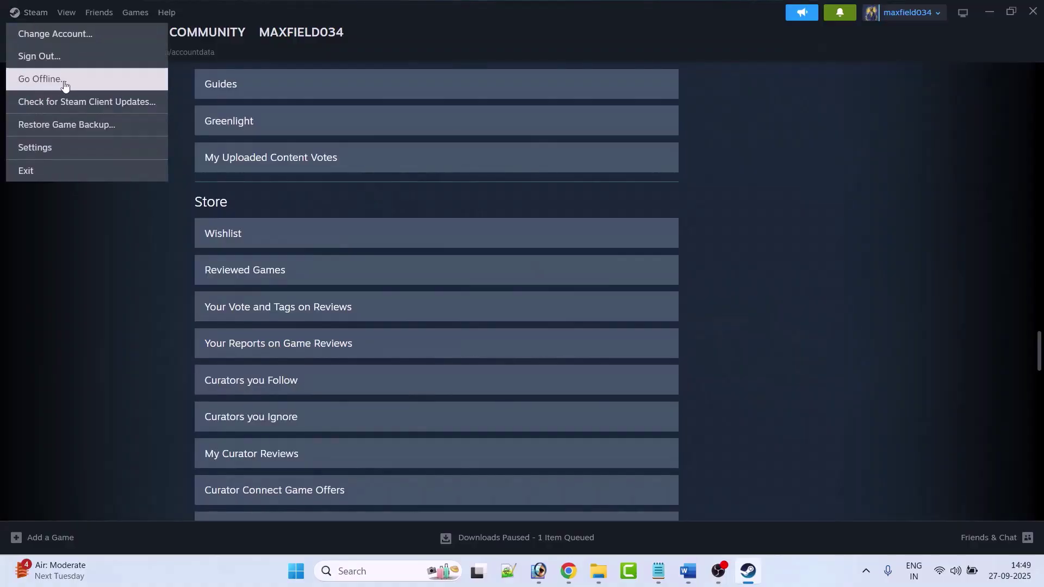
left_click(63, 81)
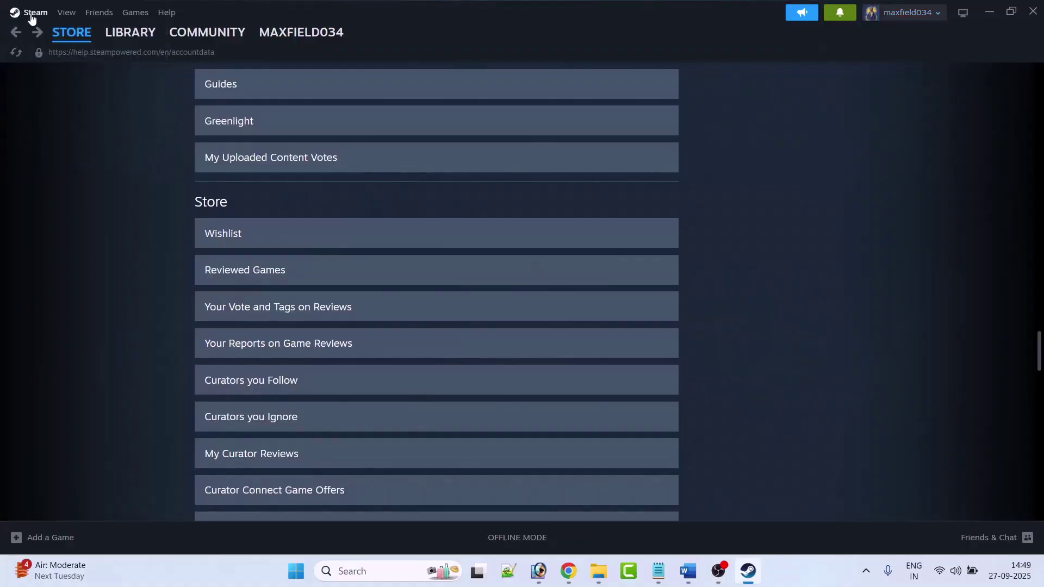
left_click(32, 12)
left_click(64, 80)
left_click(126, 33)
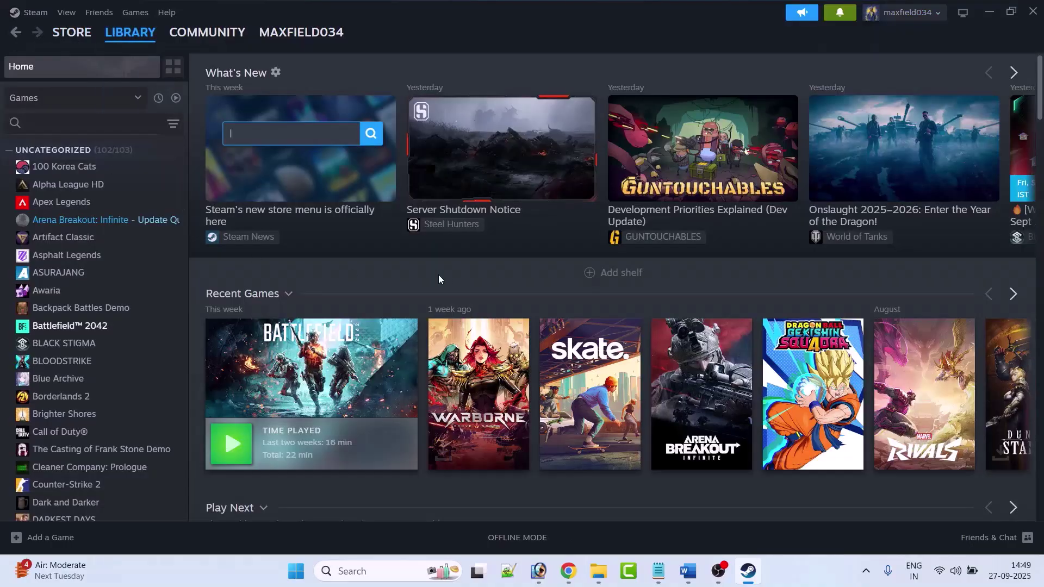
key("alt+Tab")
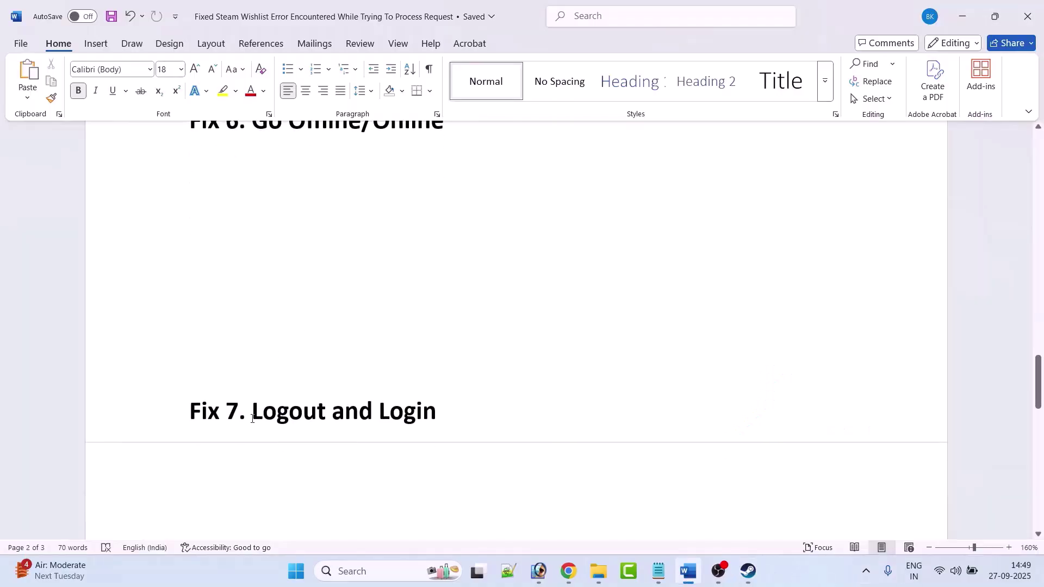
Step: Highlight the Logout and Login heading, then reveal Steam's 'Sign out of account...' option and dismiss it
left_click_drag(251, 418, 501, 422)
key("alt+Tab")
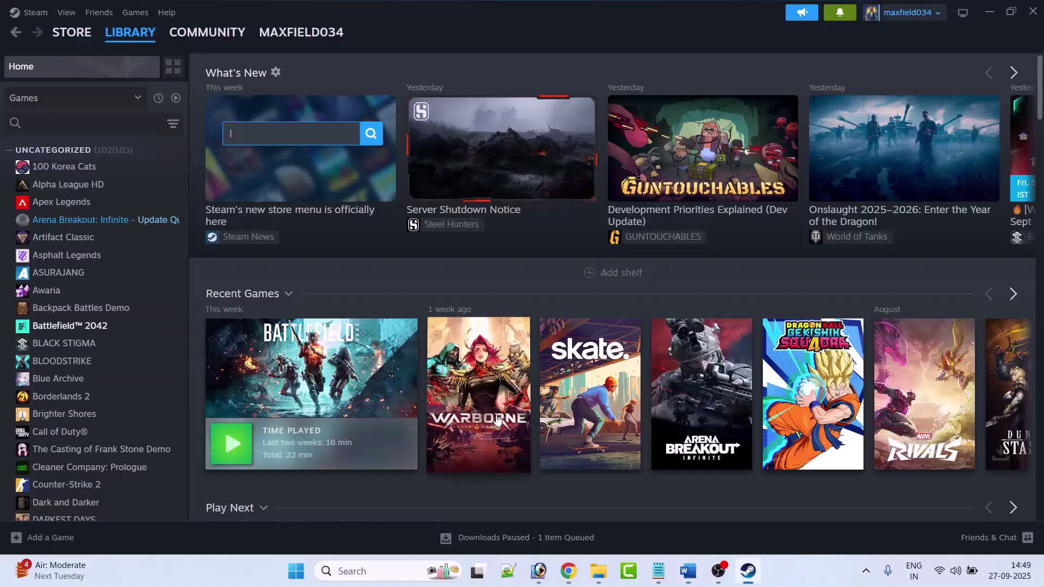
mouse_move(529, 399)
left_click(932, 14)
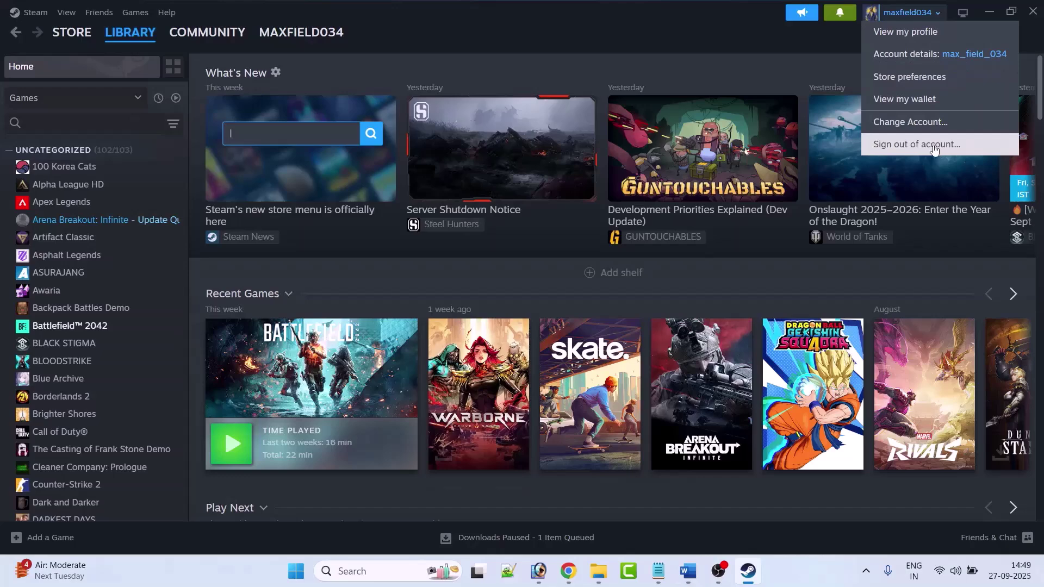
left_click(695, 28)
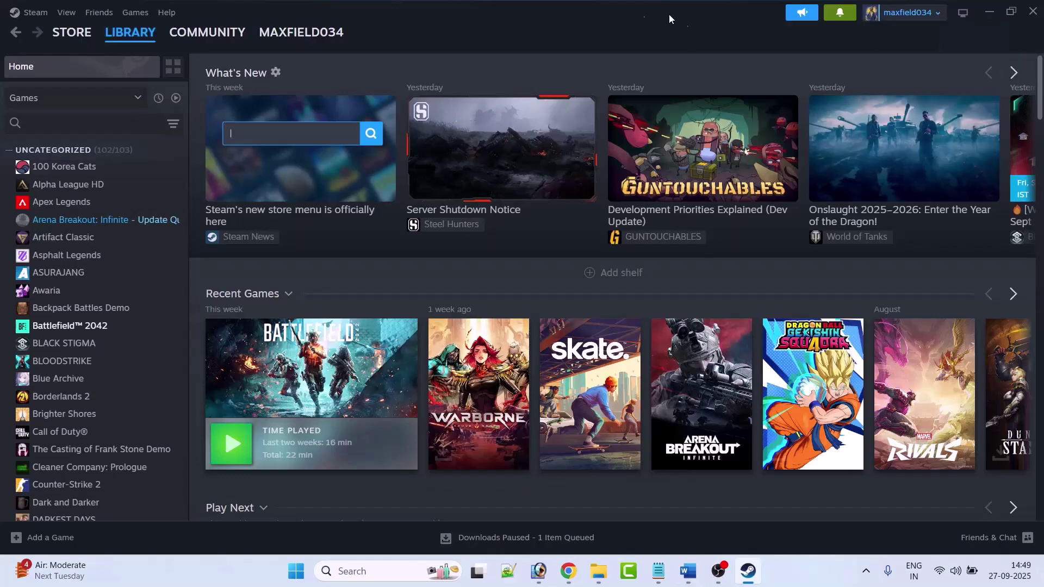
Step: In Word, scroll to the 'Fix 8. Connect/Disconnect VPN' heading and briefly highlight 'Connect/Disconnect'
left_click(687, 571)
scroll(407, 354, "down", 5)
left_click_drag(252, 390, 516, 391)
left_click(623, 425)
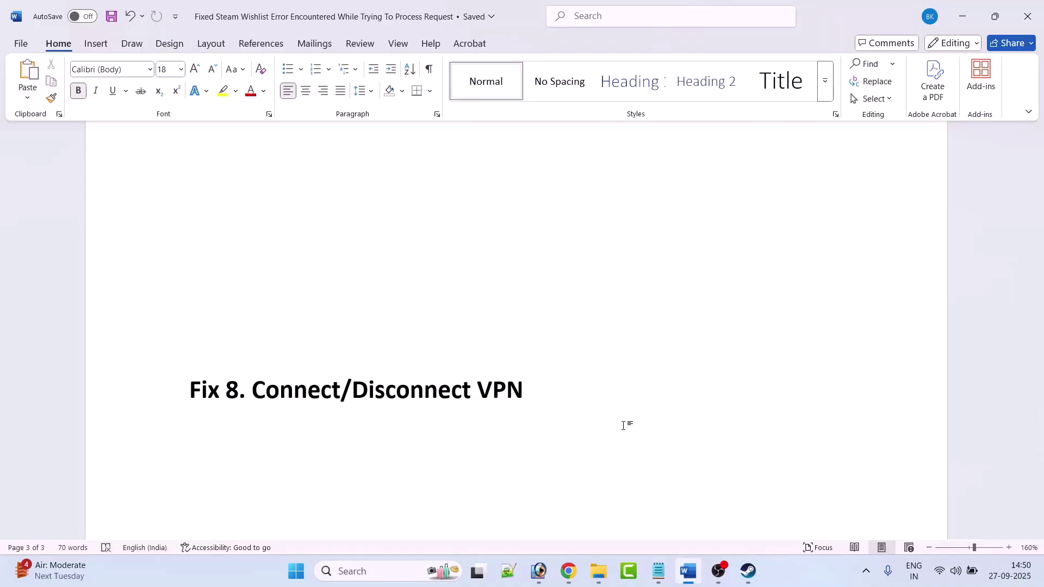
scroll(589, 413, "up", 20)
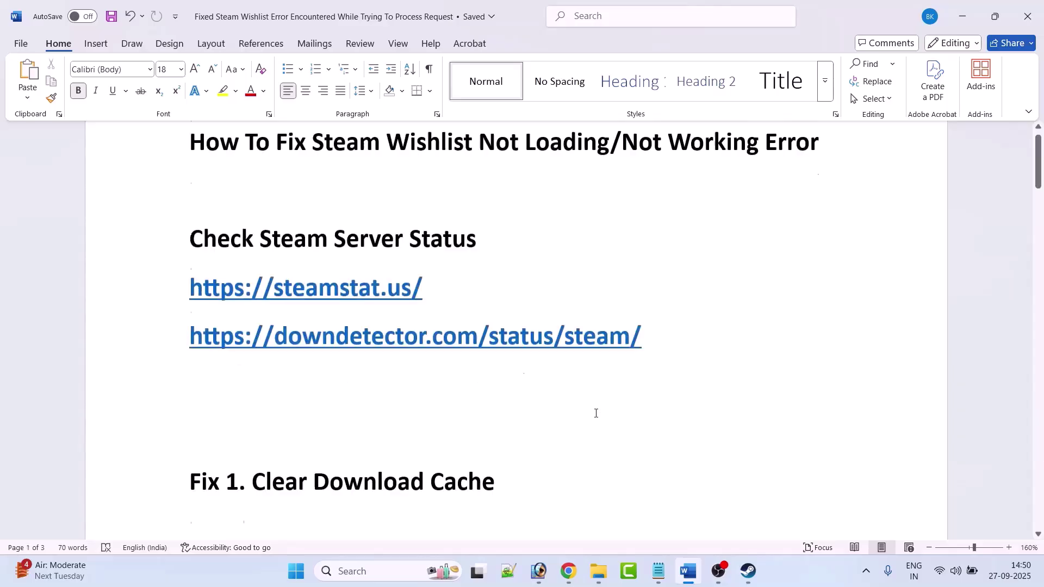